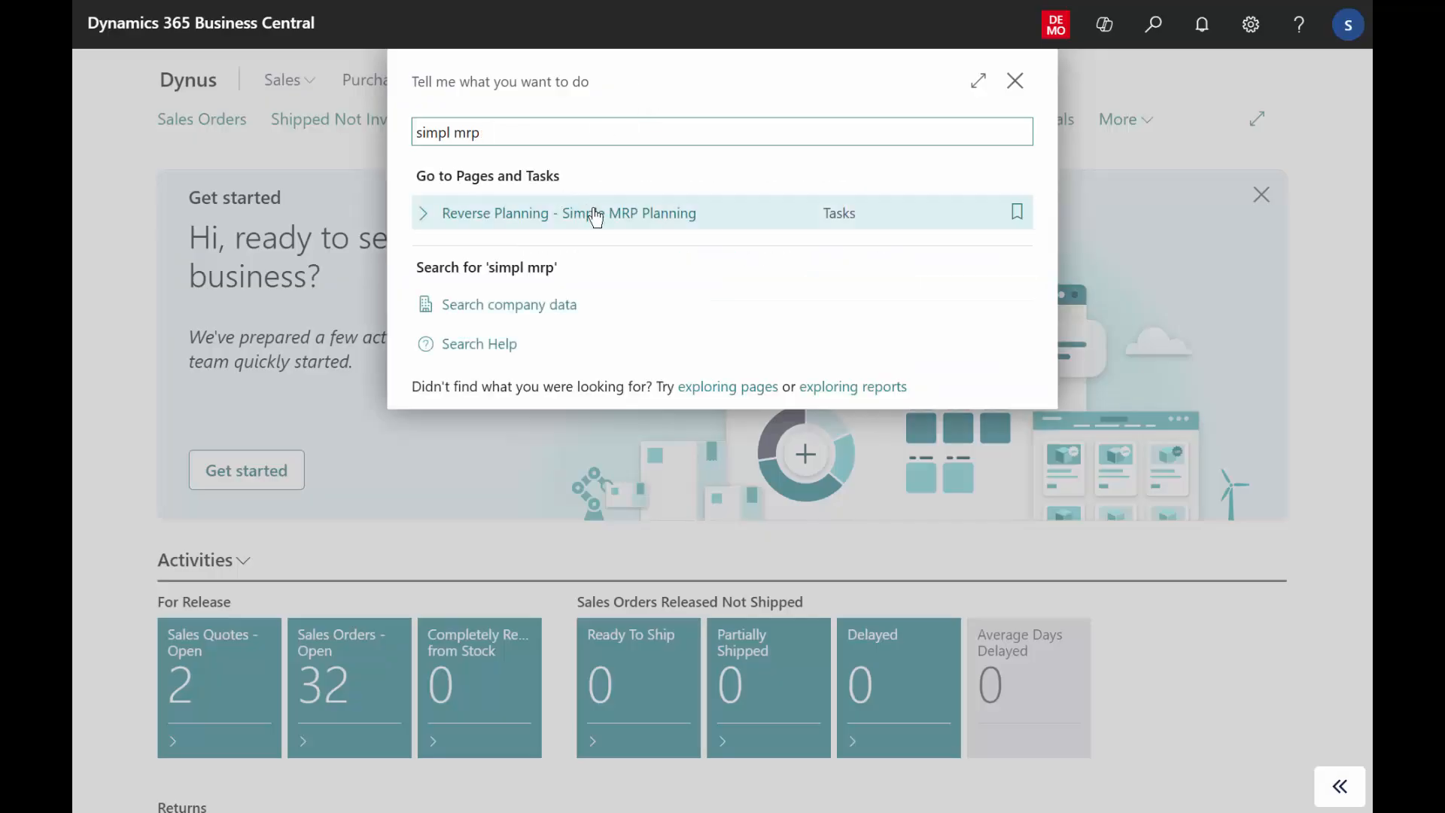
# View the planning templates available for Calculate Simple MRP in the Reverse Planning - Simple MRP Planning worksheet, leaving the calculation unrun.
pyautogui.click(595, 211)
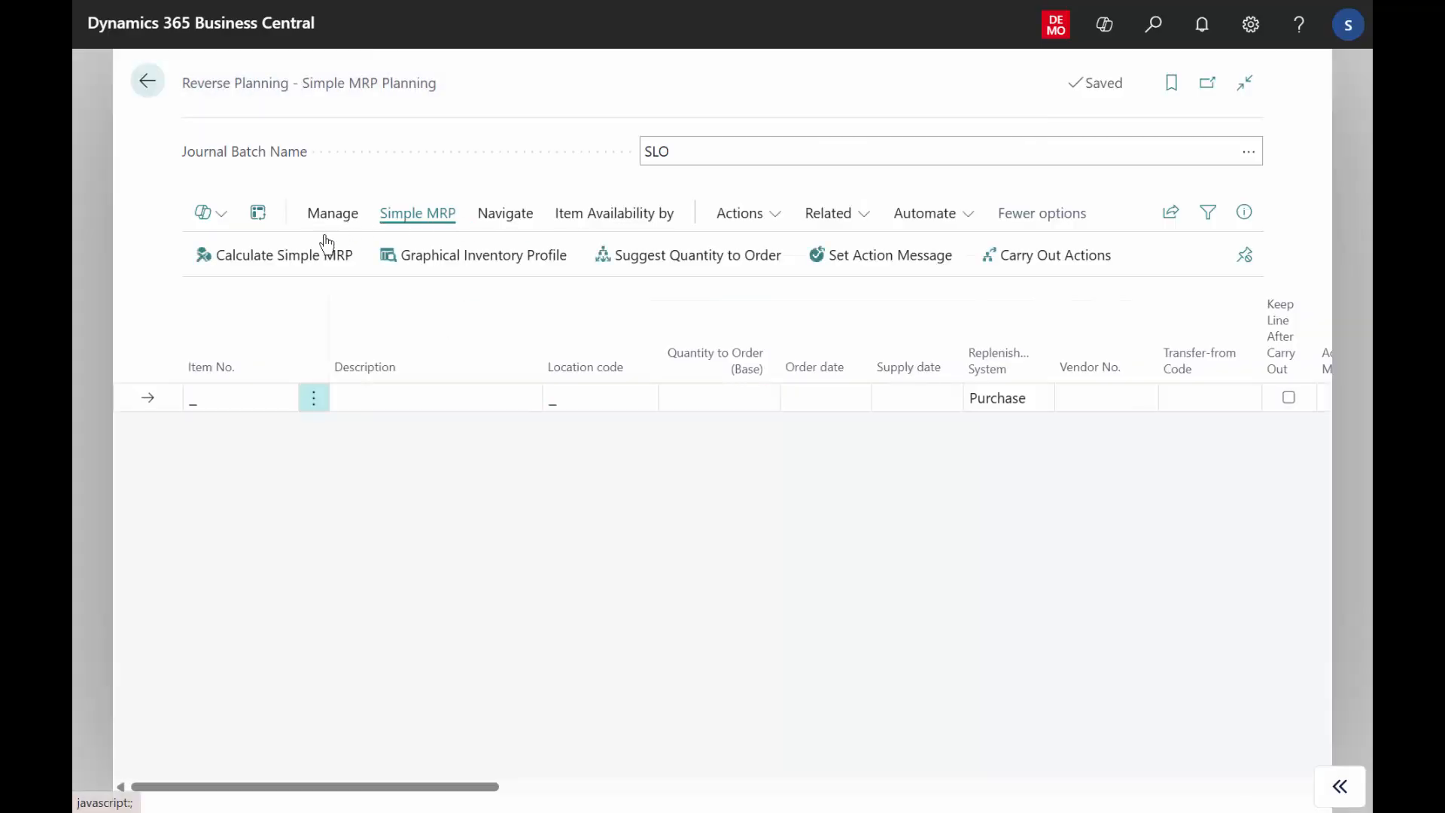
pyautogui.click(298, 256)
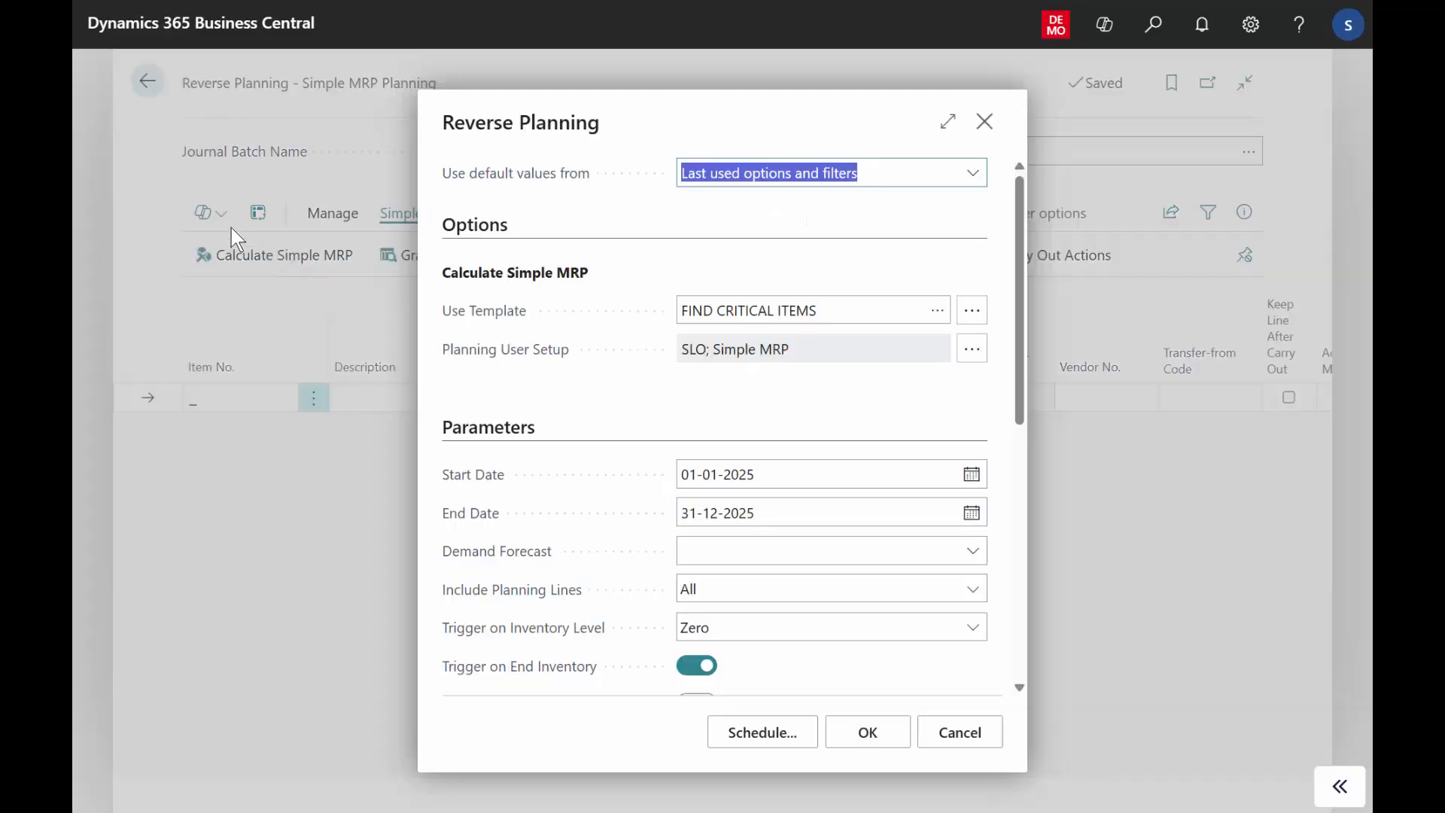
pyautogui.click(692, 309)
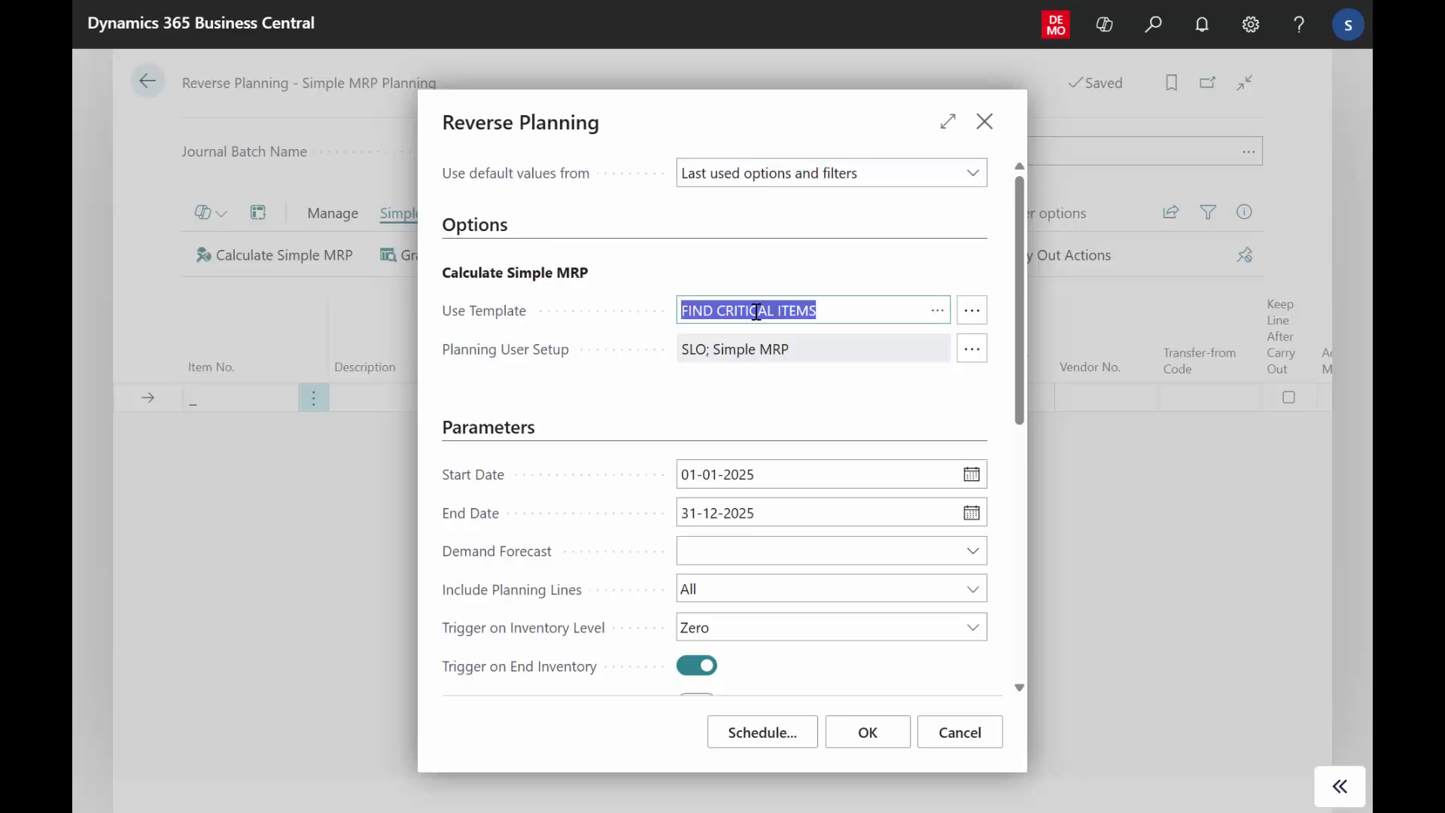
pyautogui.click(937, 311)
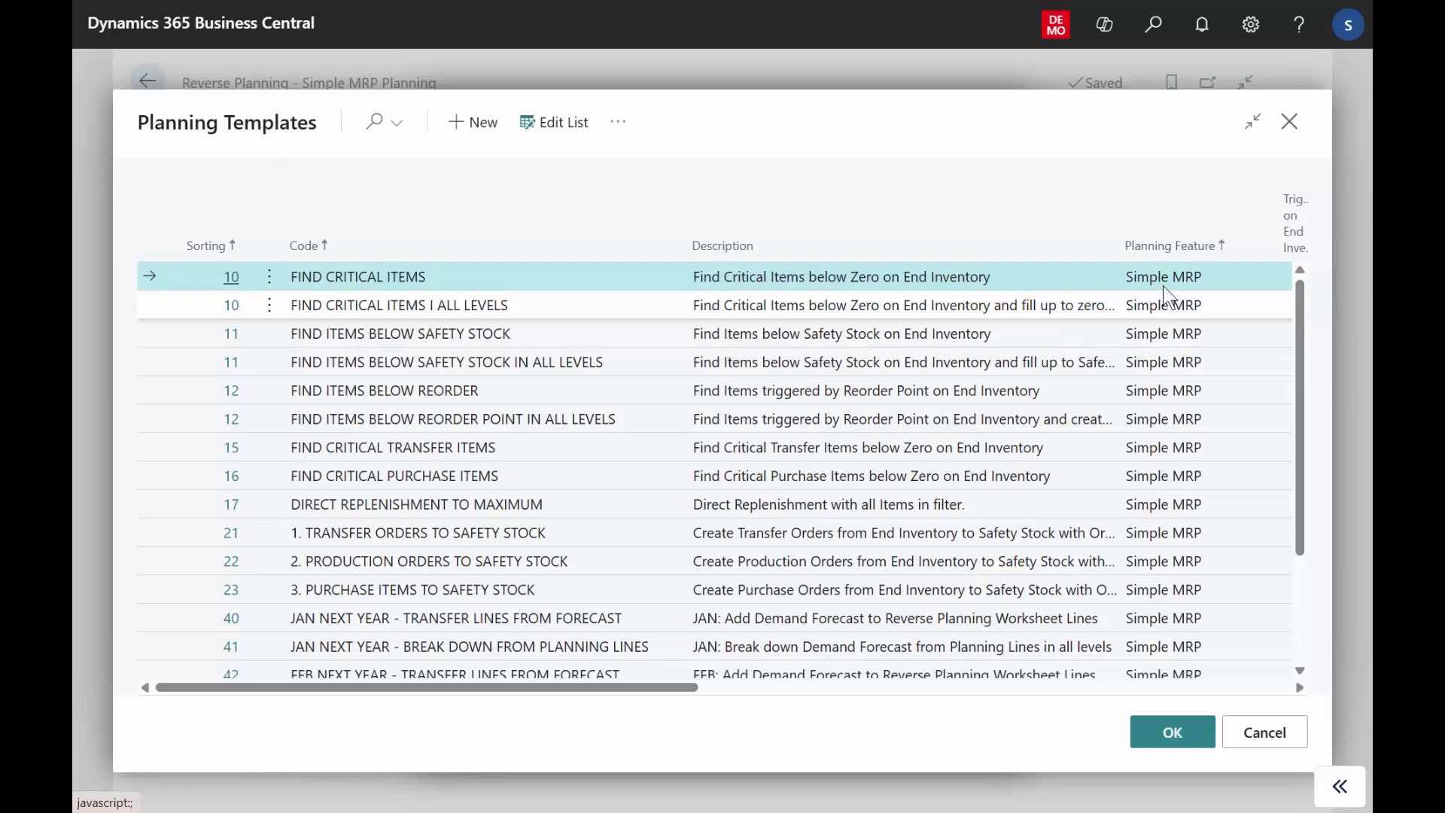
pyautogui.click(1264, 733)
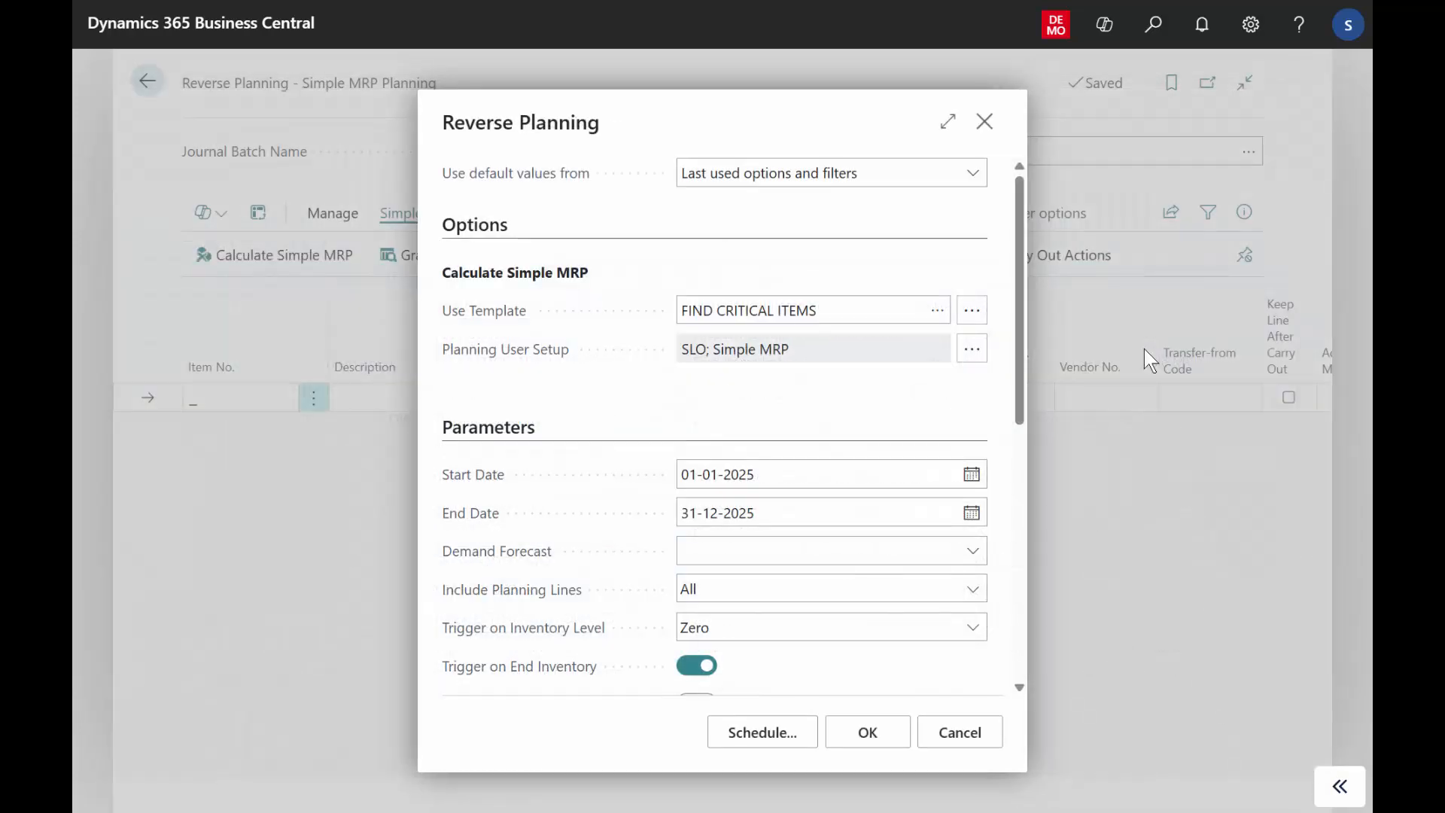
pyautogui.click(962, 731)
pyautogui.click(147, 80)
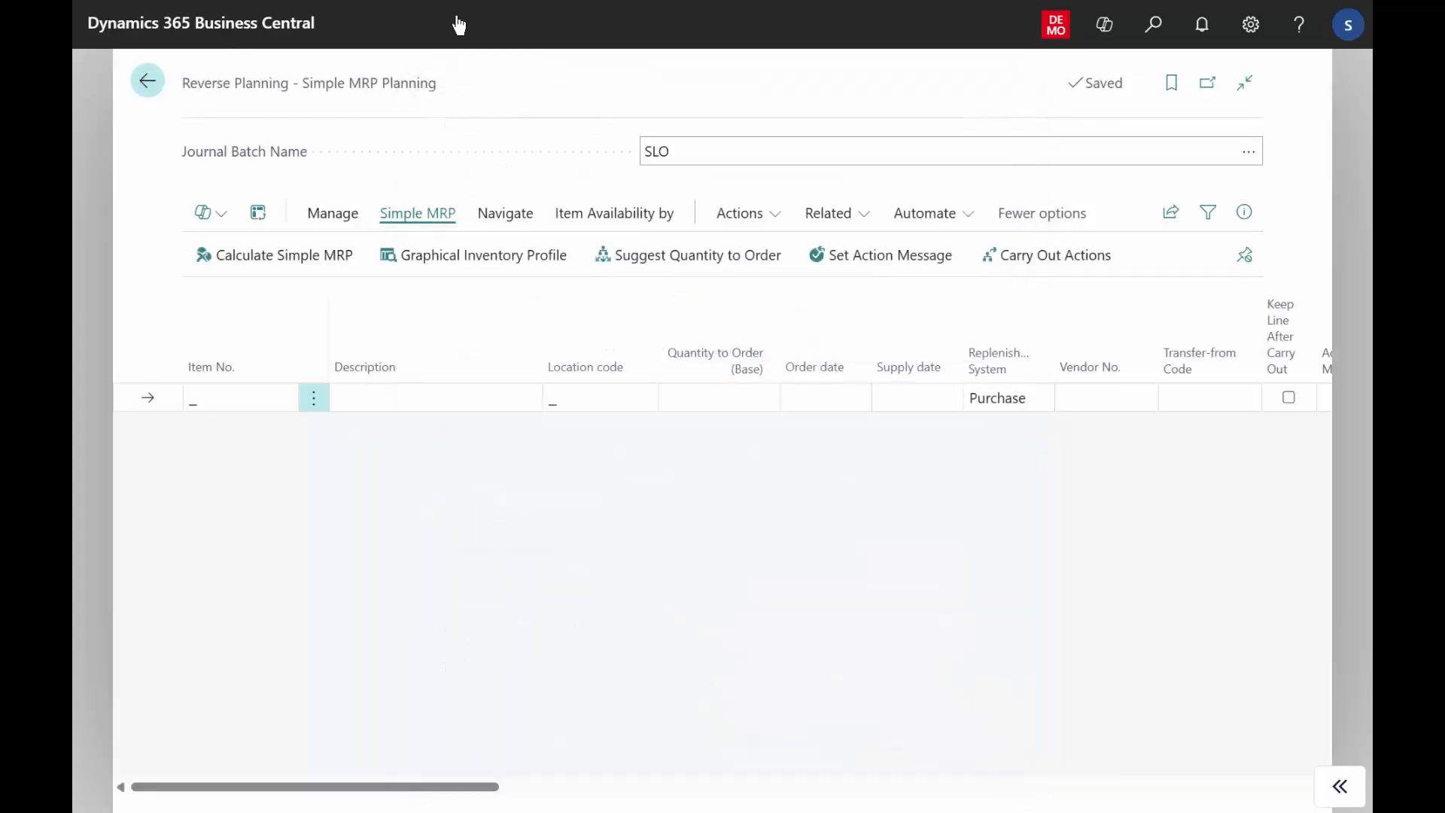
# Search for "plan templ" and open the Planning Templates page.
pyautogui.click(1152, 27)
pyautogui.write('pl')
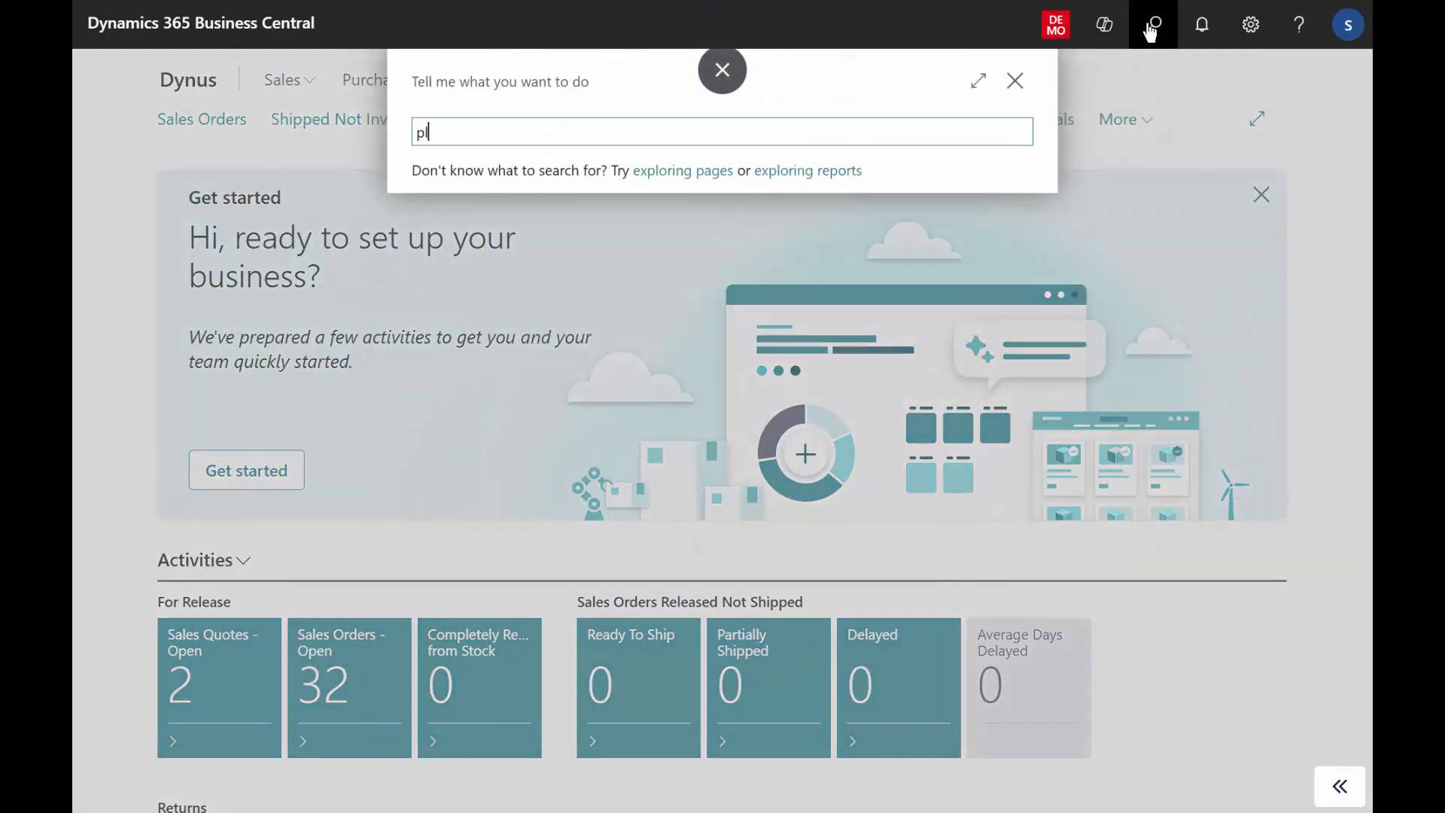
pyautogui.write('an templ')
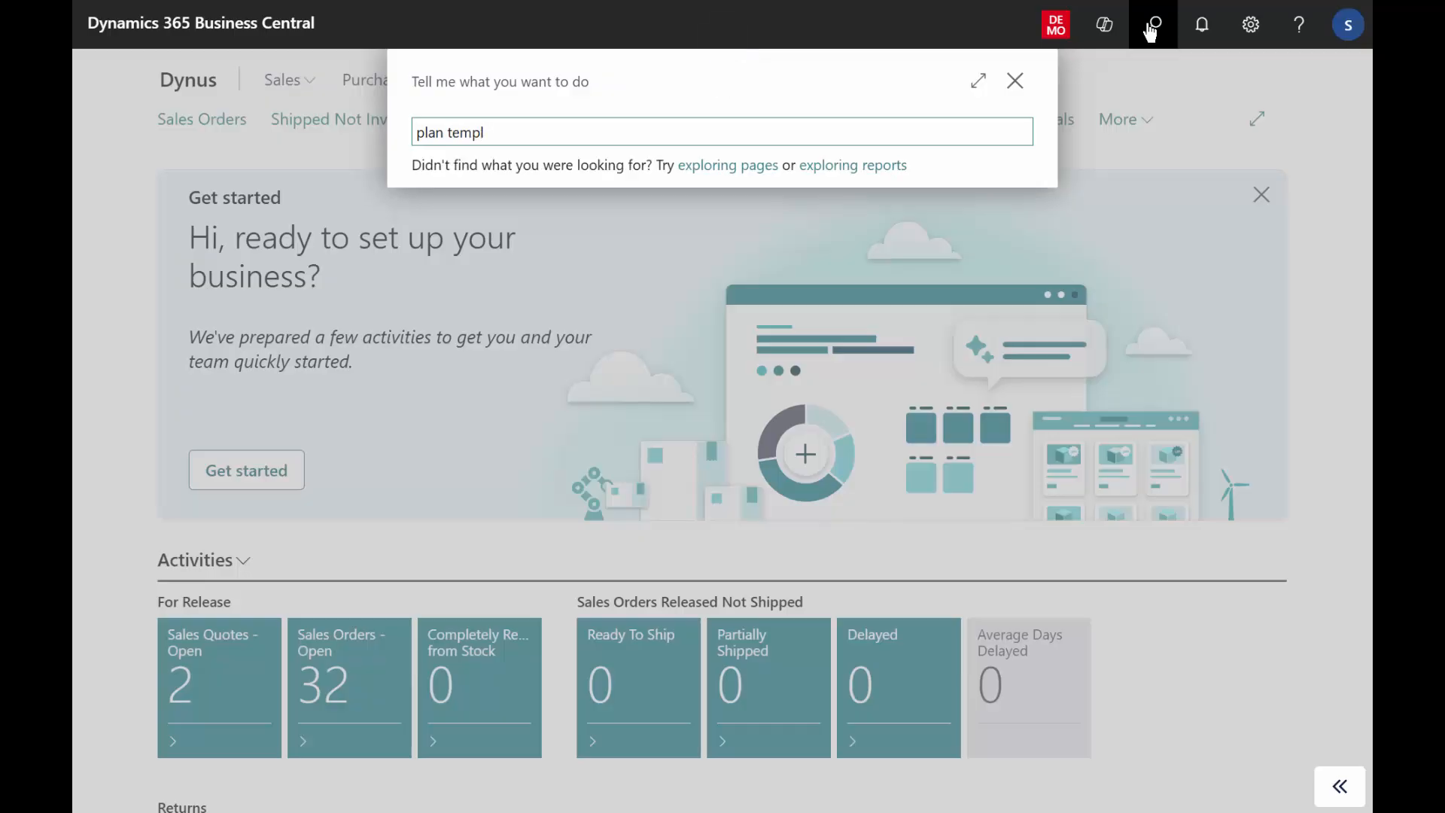
pyautogui.click(503, 214)
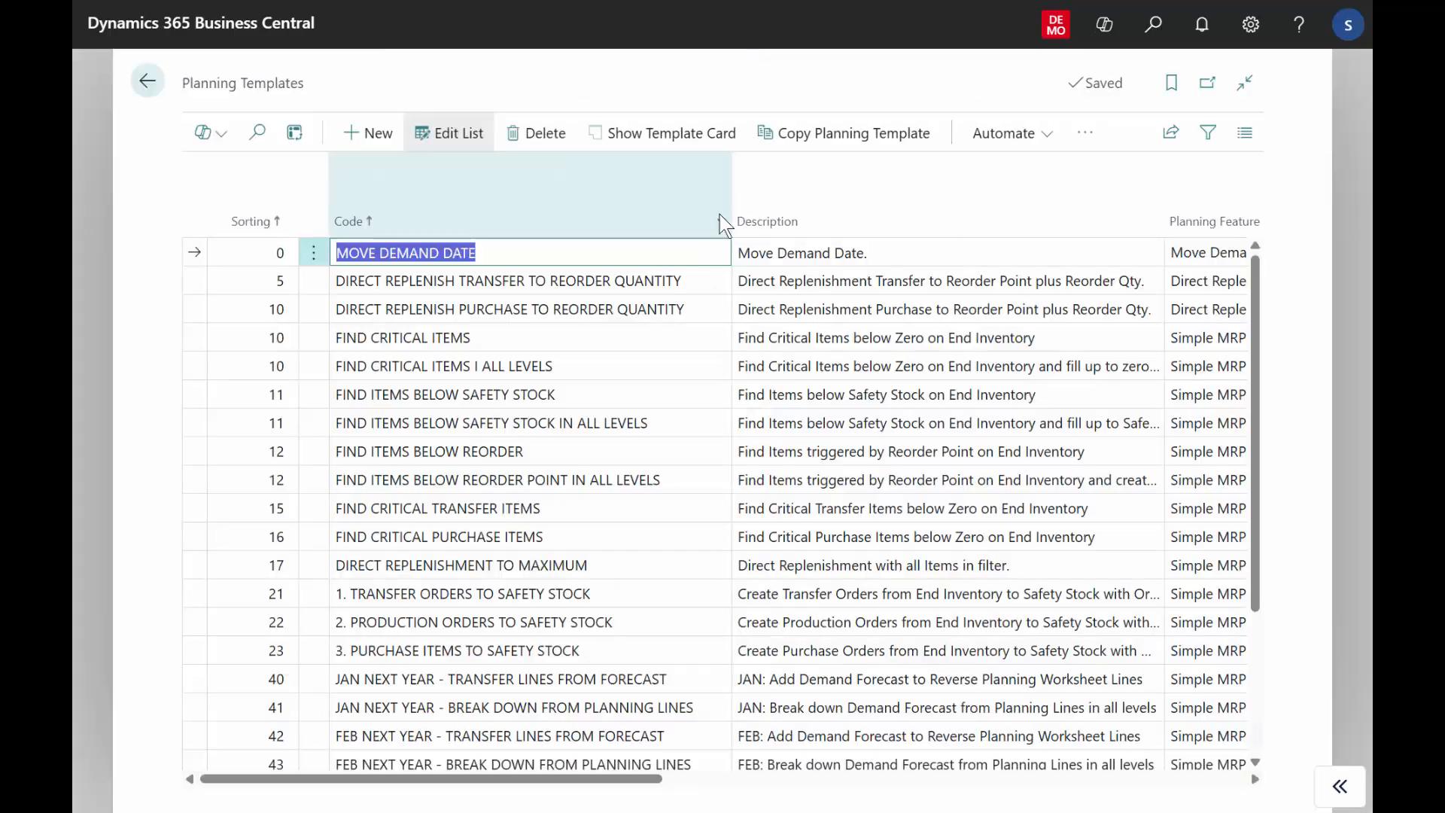
# Review the planning feature, run settings and sorting numbers of the listed planning templates.
pyautogui.hscroll(5, 1205, 255)
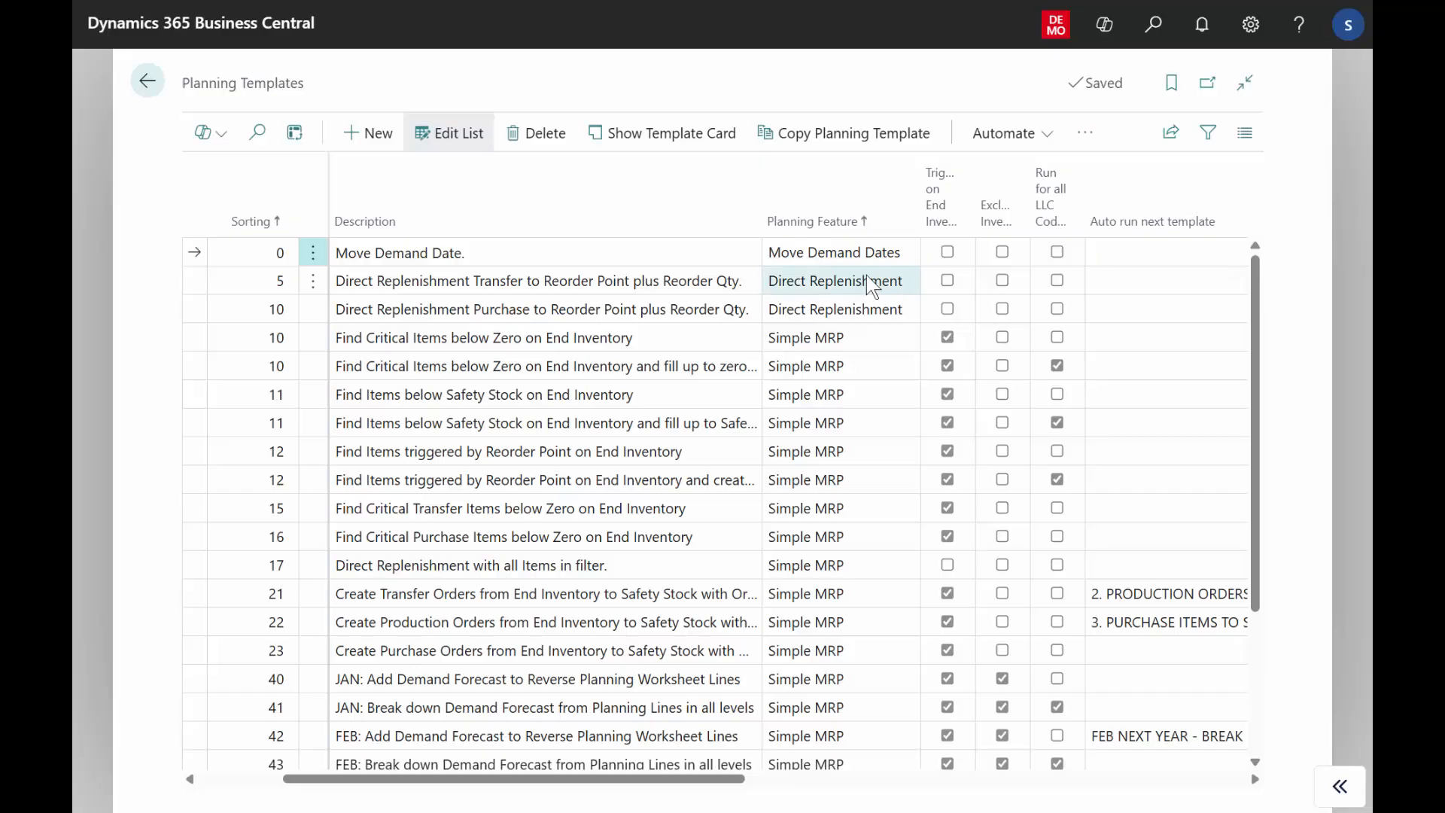
pyautogui.click(839, 299)
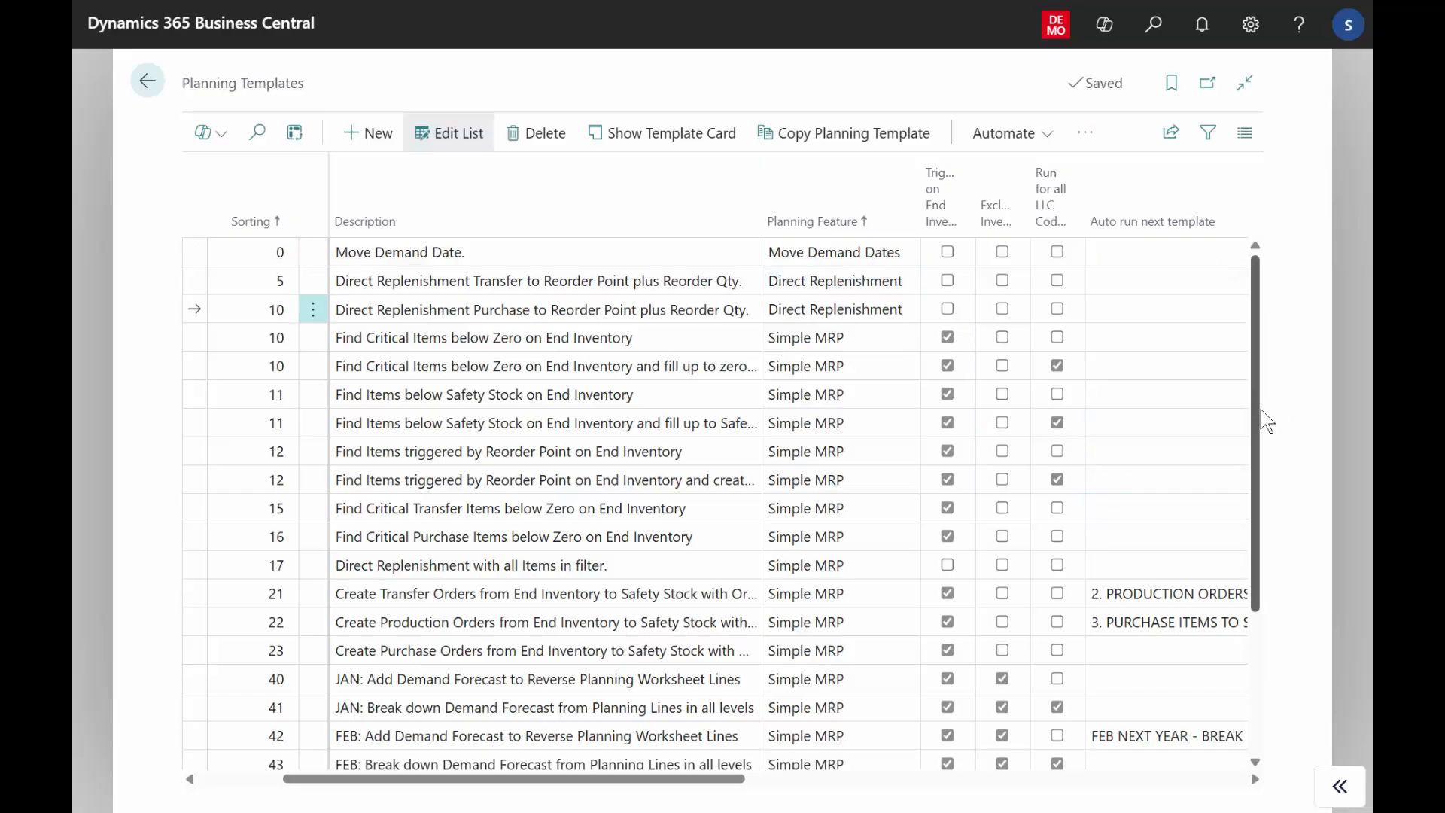
pyautogui.moveTo(1262, 409); pyautogui.dragTo(1262, 271)
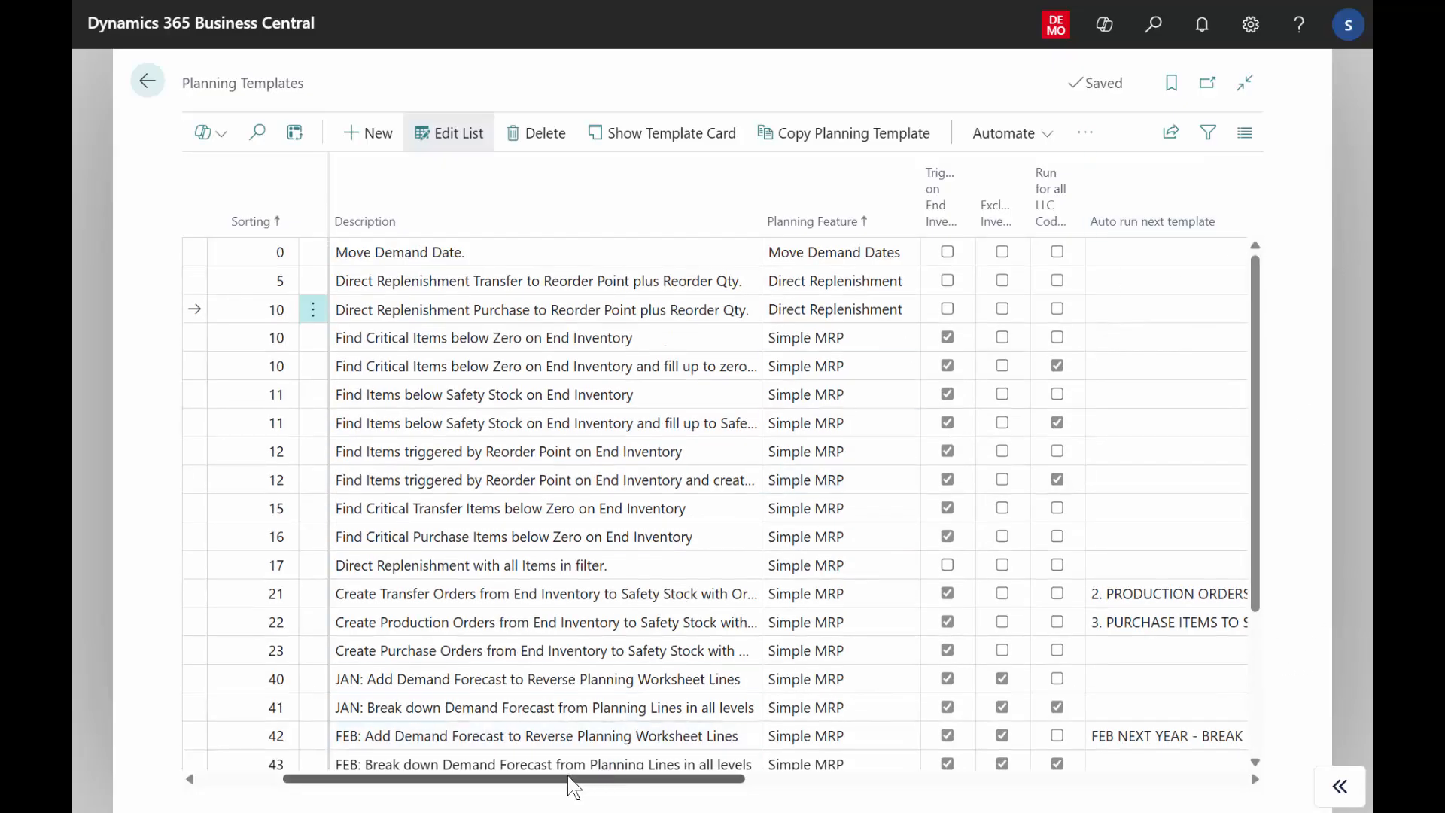
pyautogui.moveTo(568, 777); pyautogui.dragTo(486, 778)
pyautogui.click(251, 286)
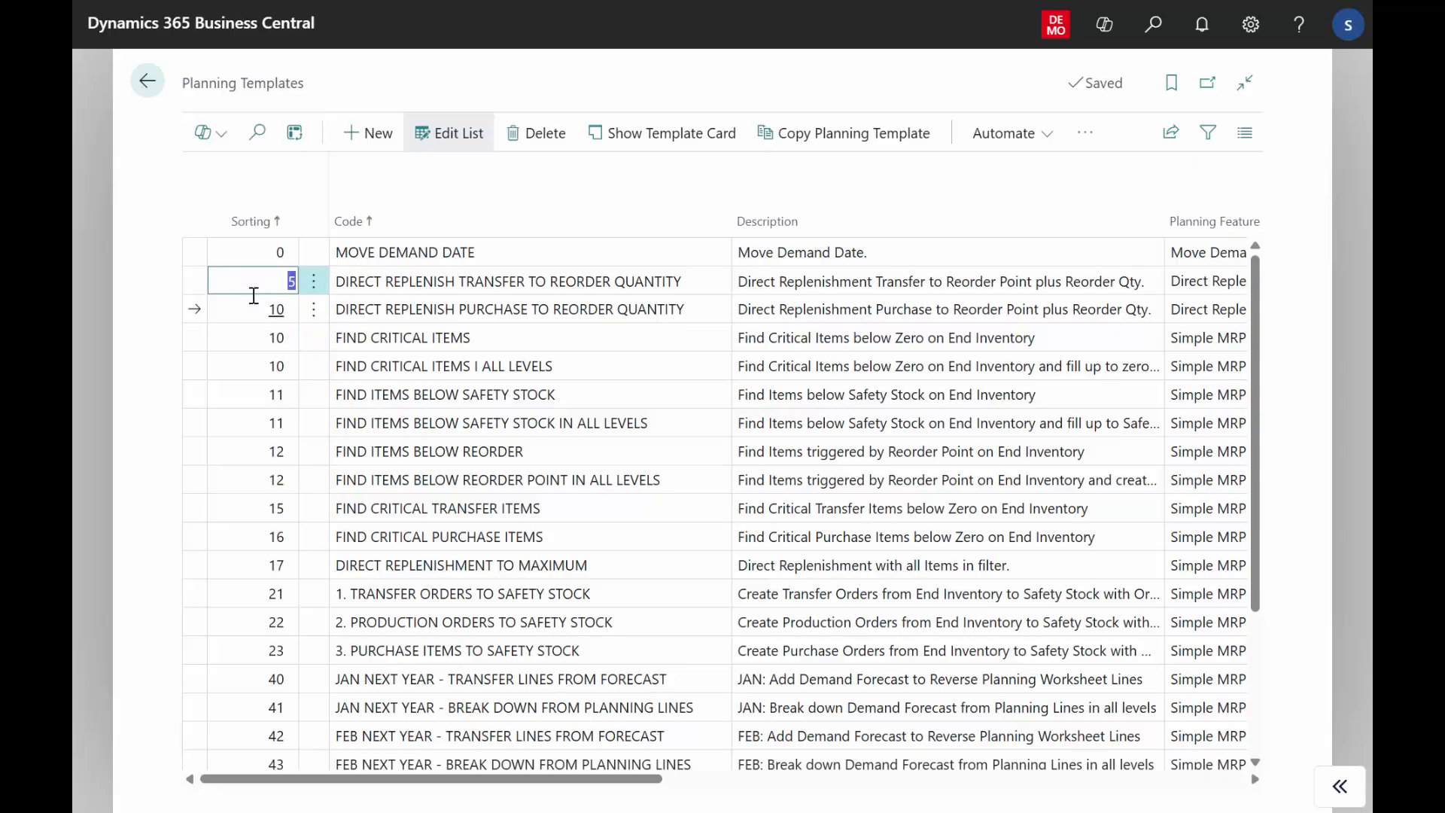
pyautogui.click(249, 307)
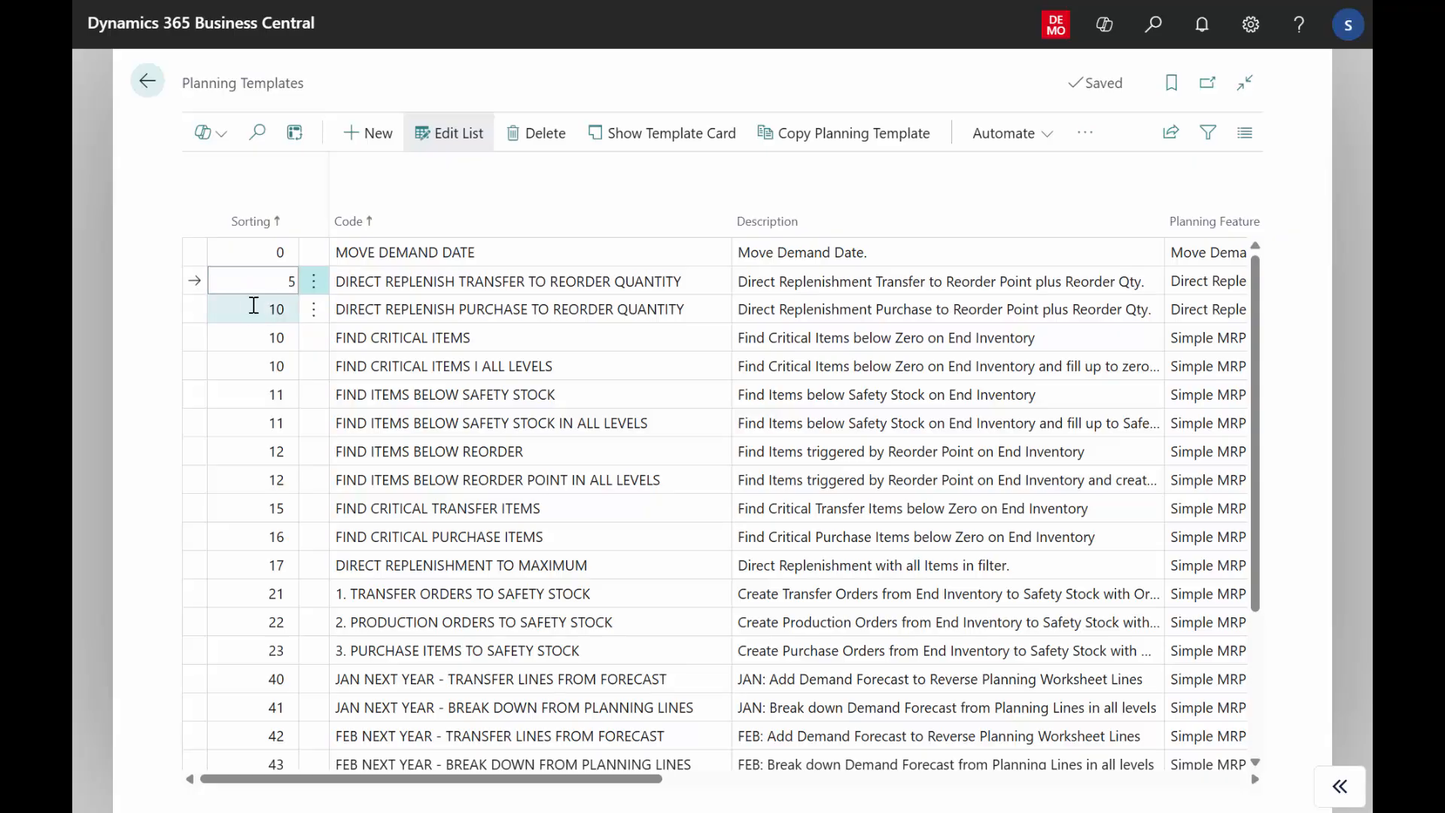
# Open the FIND CRITICAL ITEMS template card and examine its Calculation Interval dates and Calculation Period options.
pyautogui.click(494, 346)
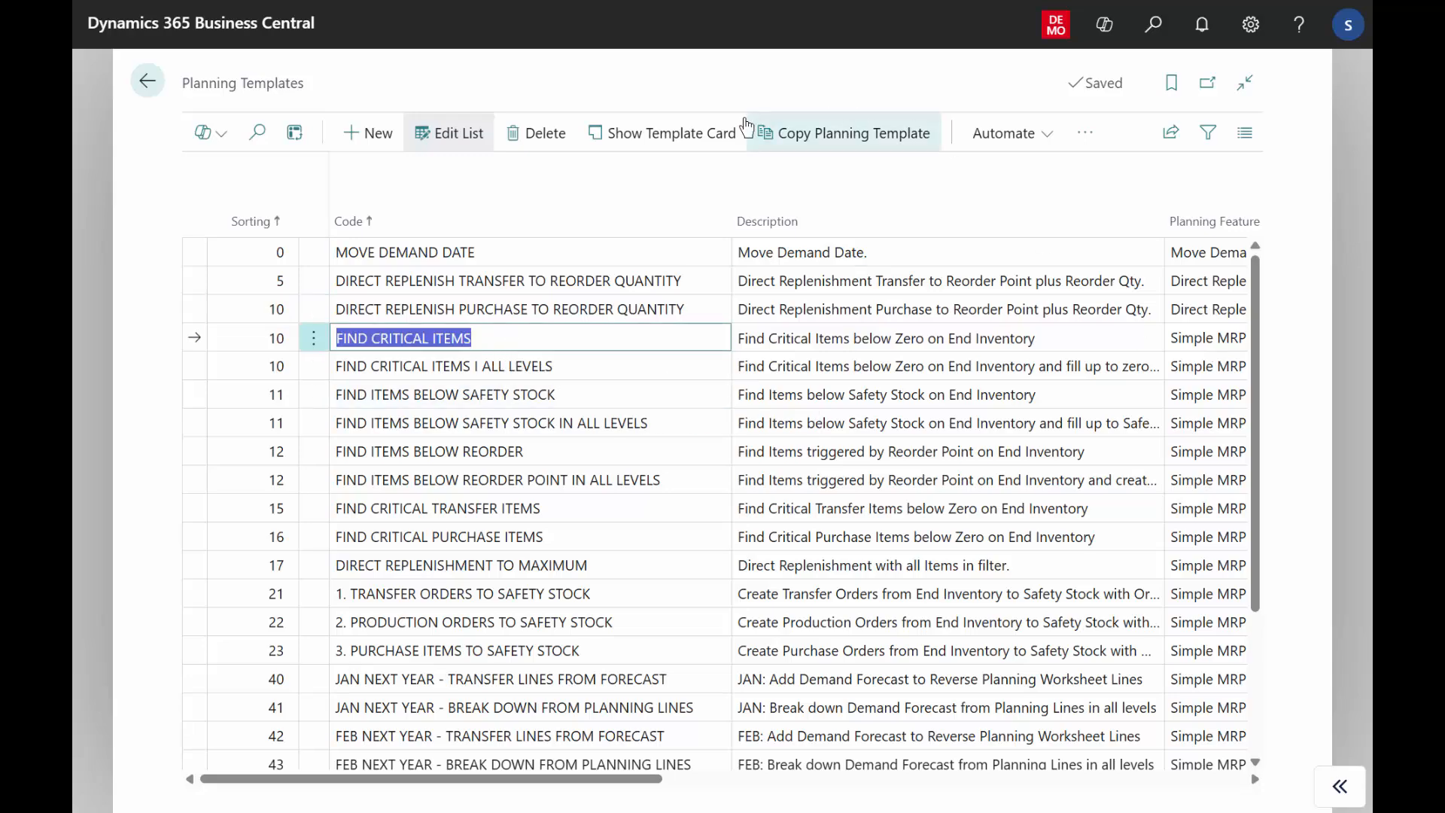
pyautogui.click(697, 147)
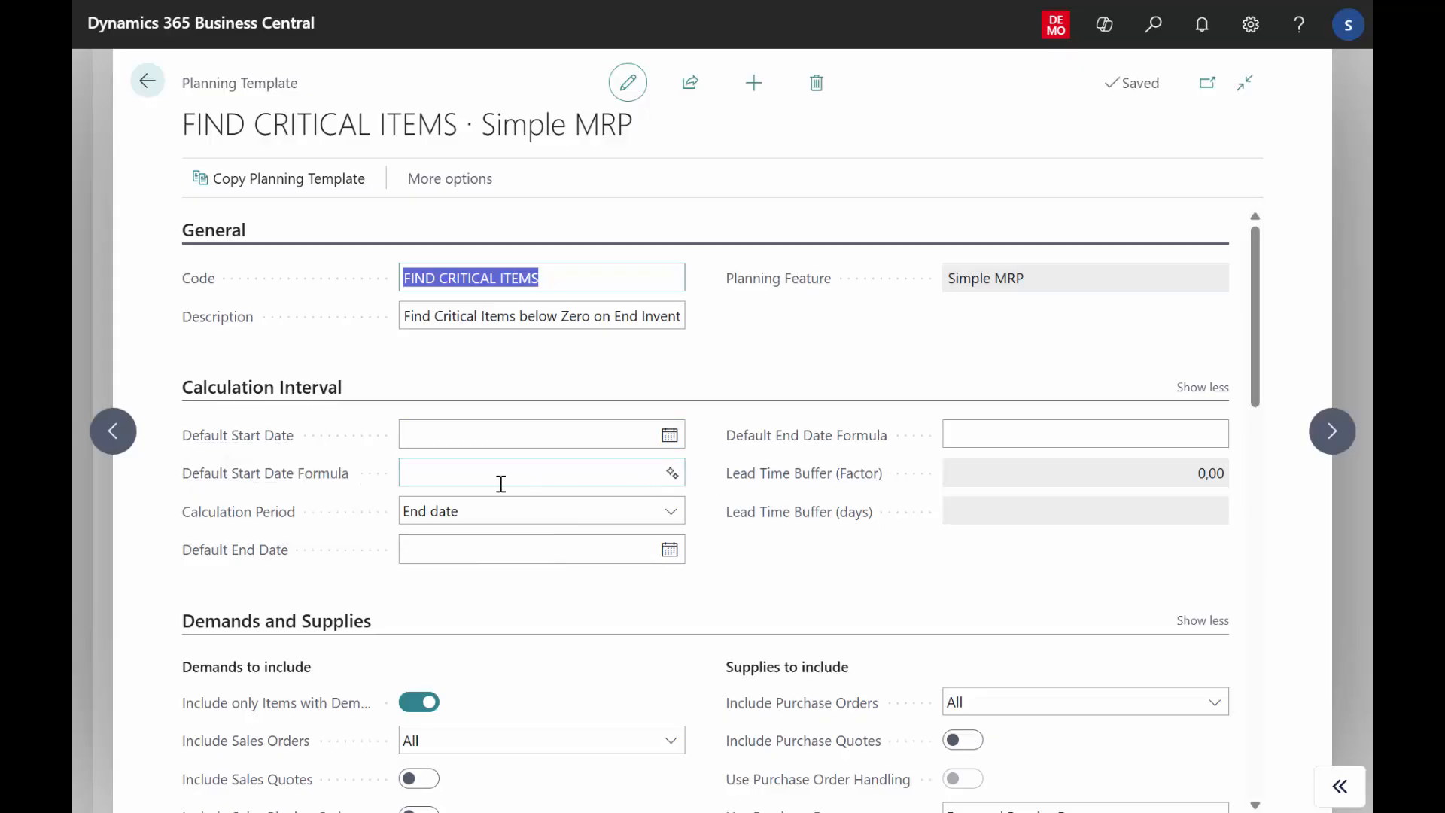
pyautogui.click(281, 441)
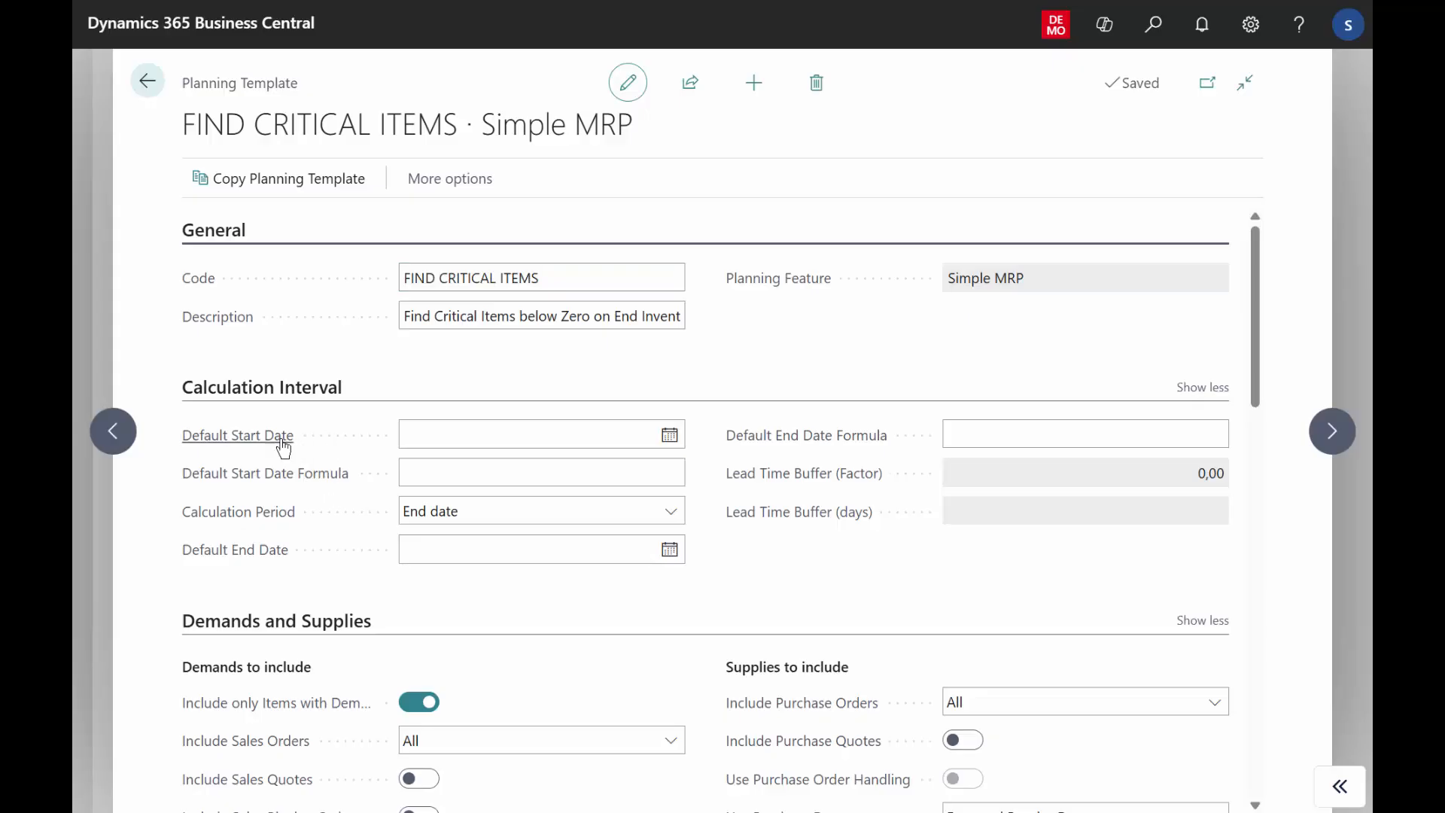
pyautogui.click(184, 557)
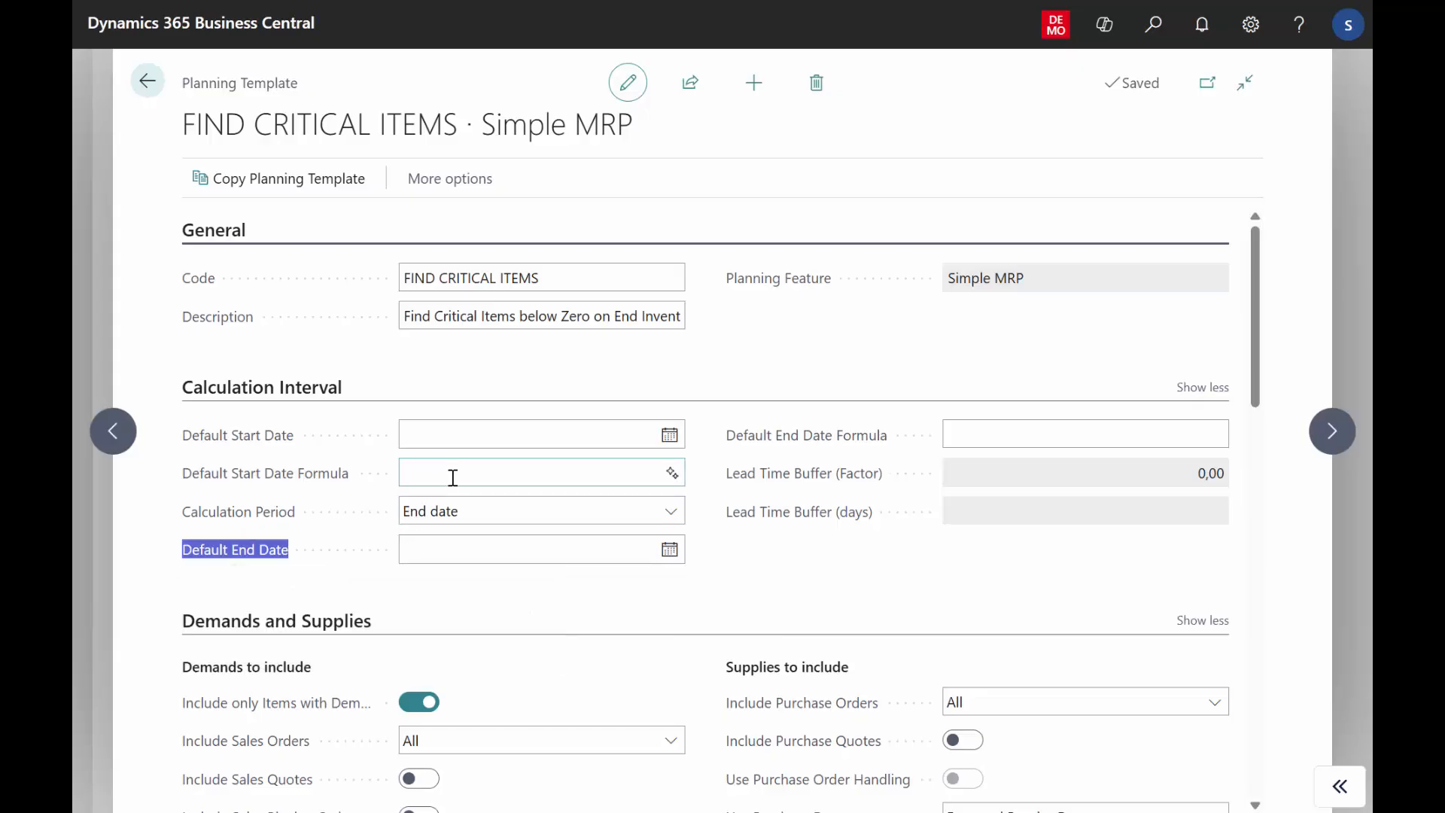
pyautogui.click(479, 518)
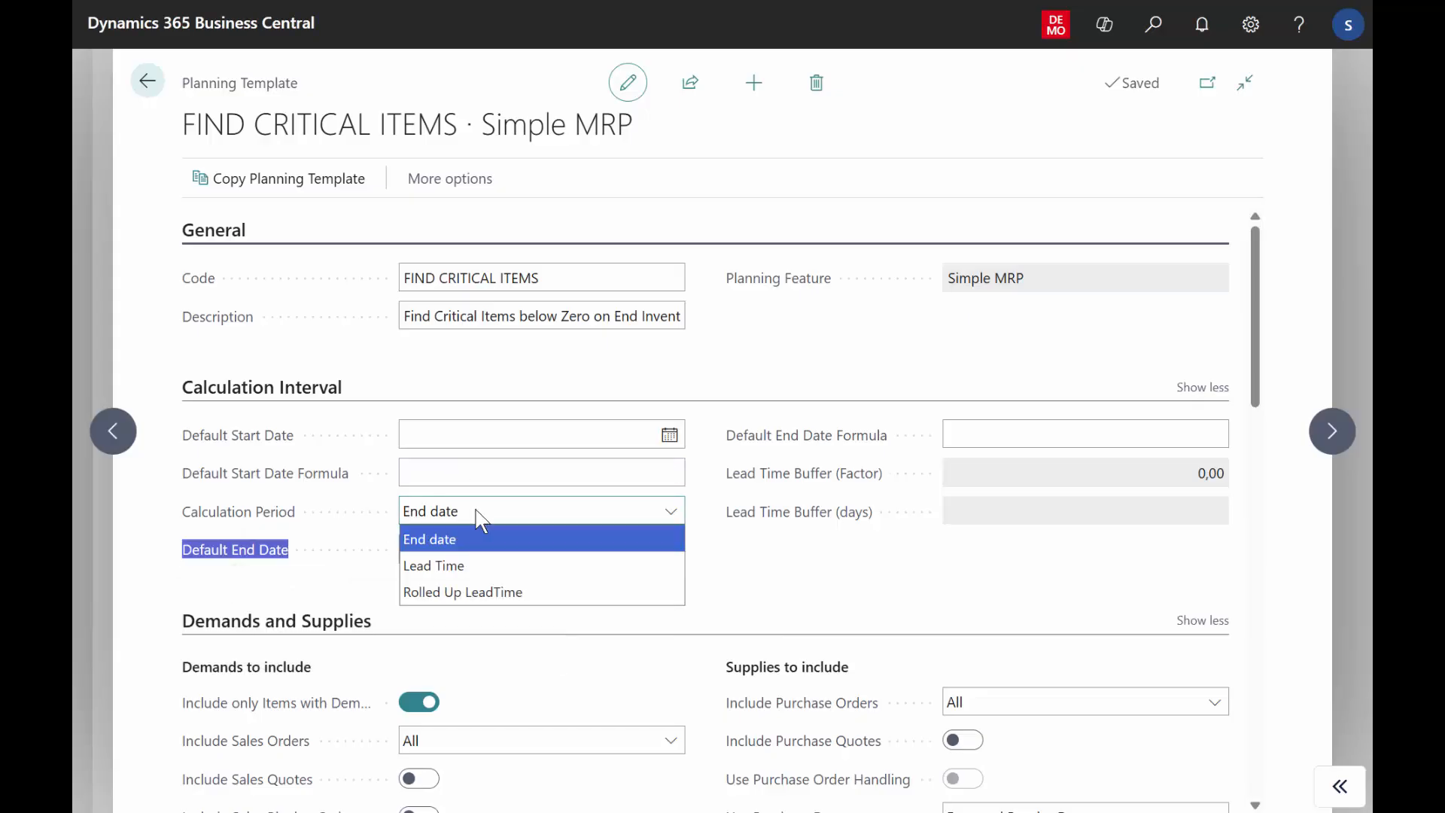
pyautogui.click(872, 634)
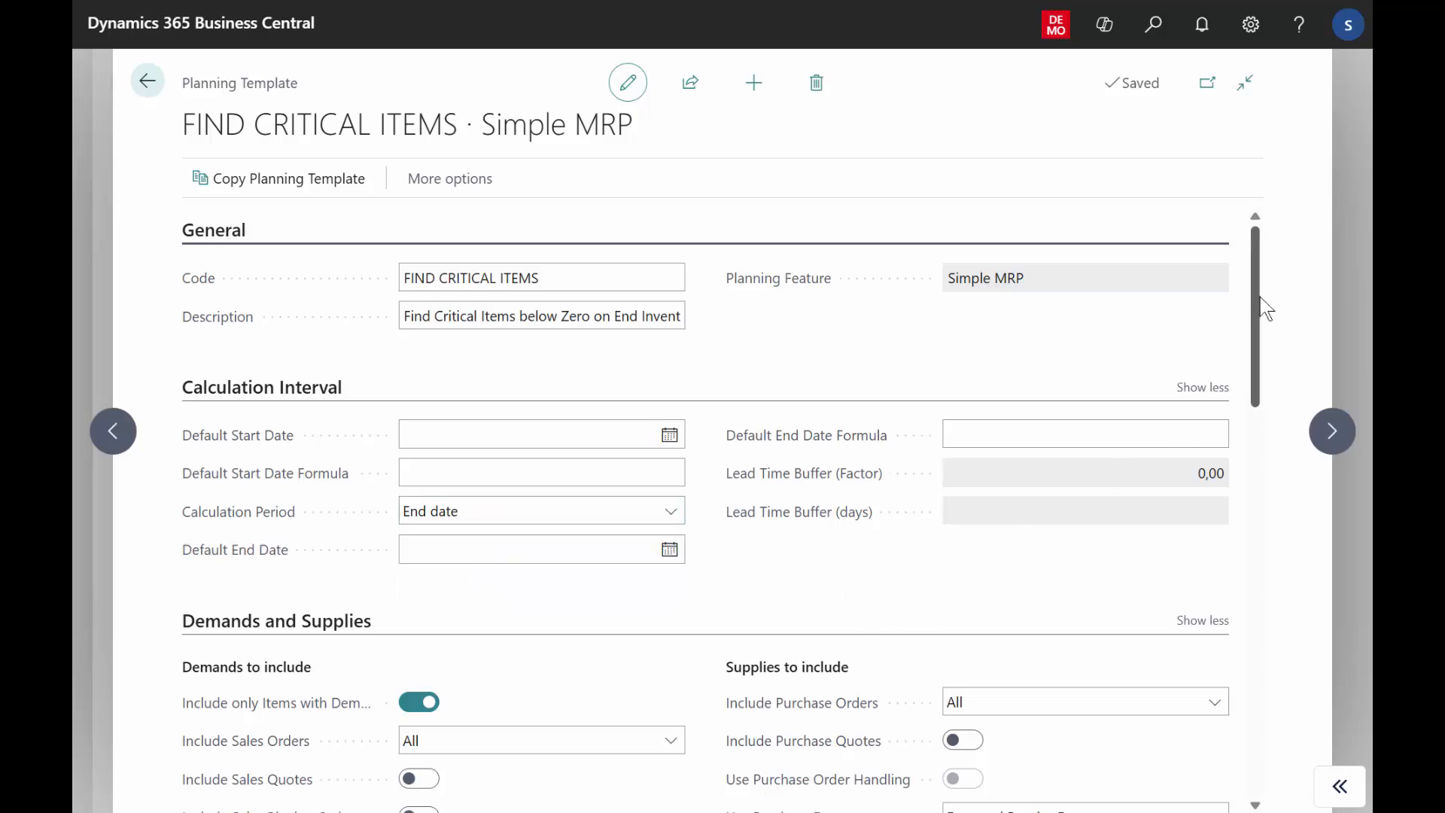
# Examine the demands to include in the template, checking the options for sales orders, production components and outbound transfers.
pyautogui.scroll(-3, 1261, 370)
pyautogui.scroll(-3, 1267, 381)
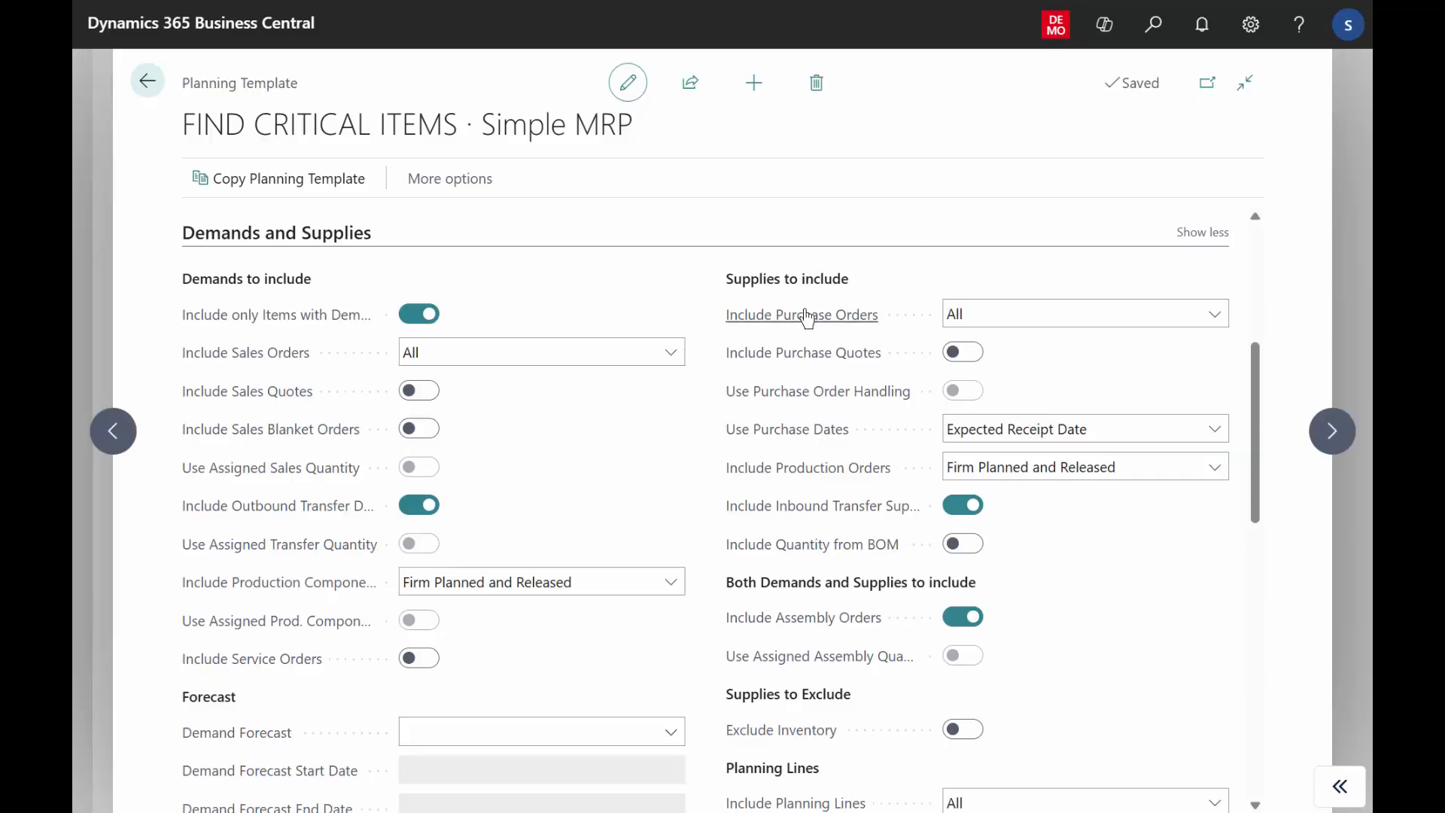
pyautogui.moveTo(734, 366)
pyautogui.click(444, 354)
pyautogui.click(444, 355)
pyautogui.click(502, 584)
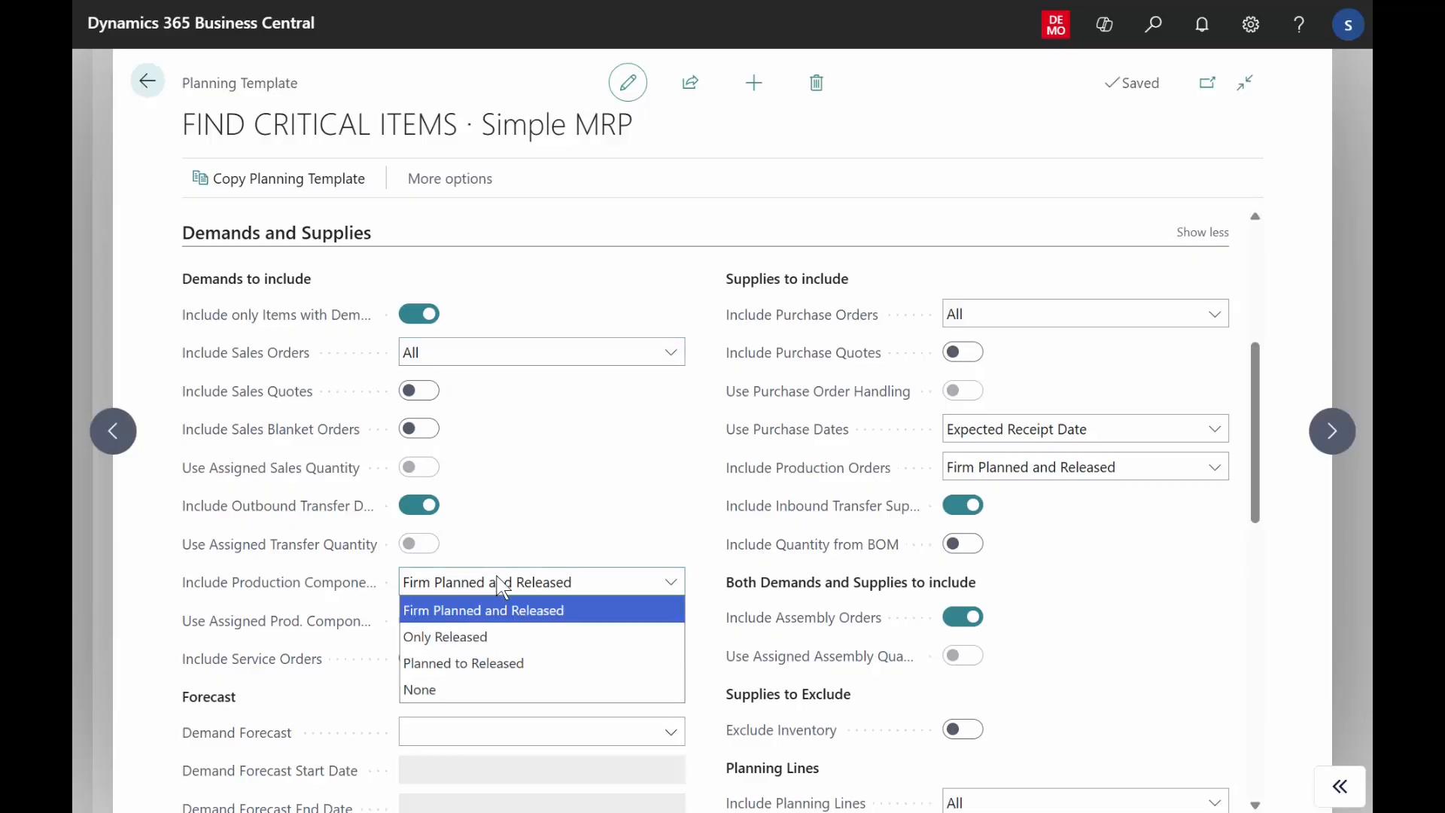
pyautogui.click(502, 583)
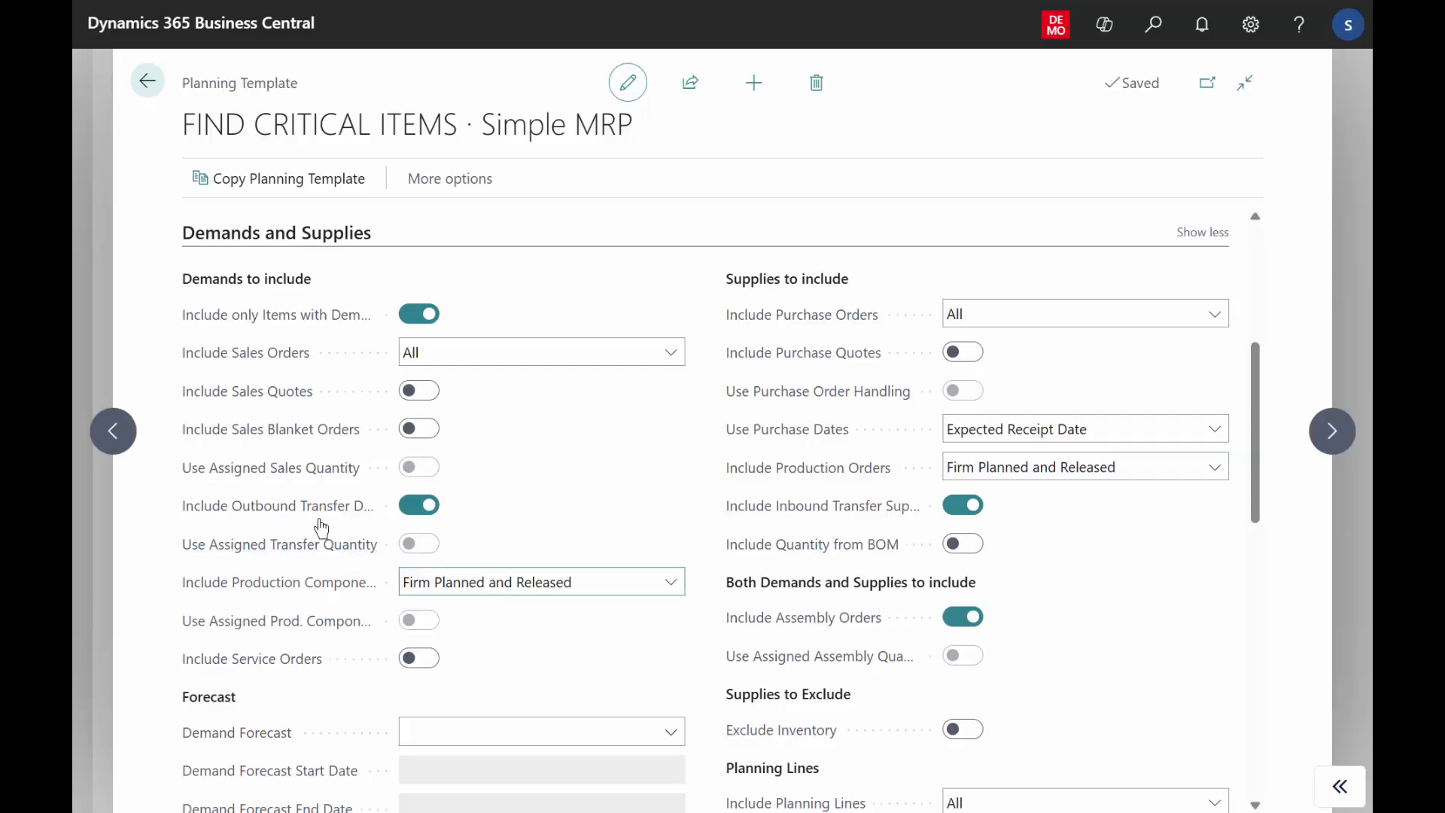
pyautogui.moveTo(317, 523)
# Examine the assembly order setting and the supplies to include, checking the options for purchase orders, production orders and inbound transfers.
pyautogui.moveTo(762, 583); pyautogui.dragTo(930, 583)
pyautogui.moveTo(805, 627)
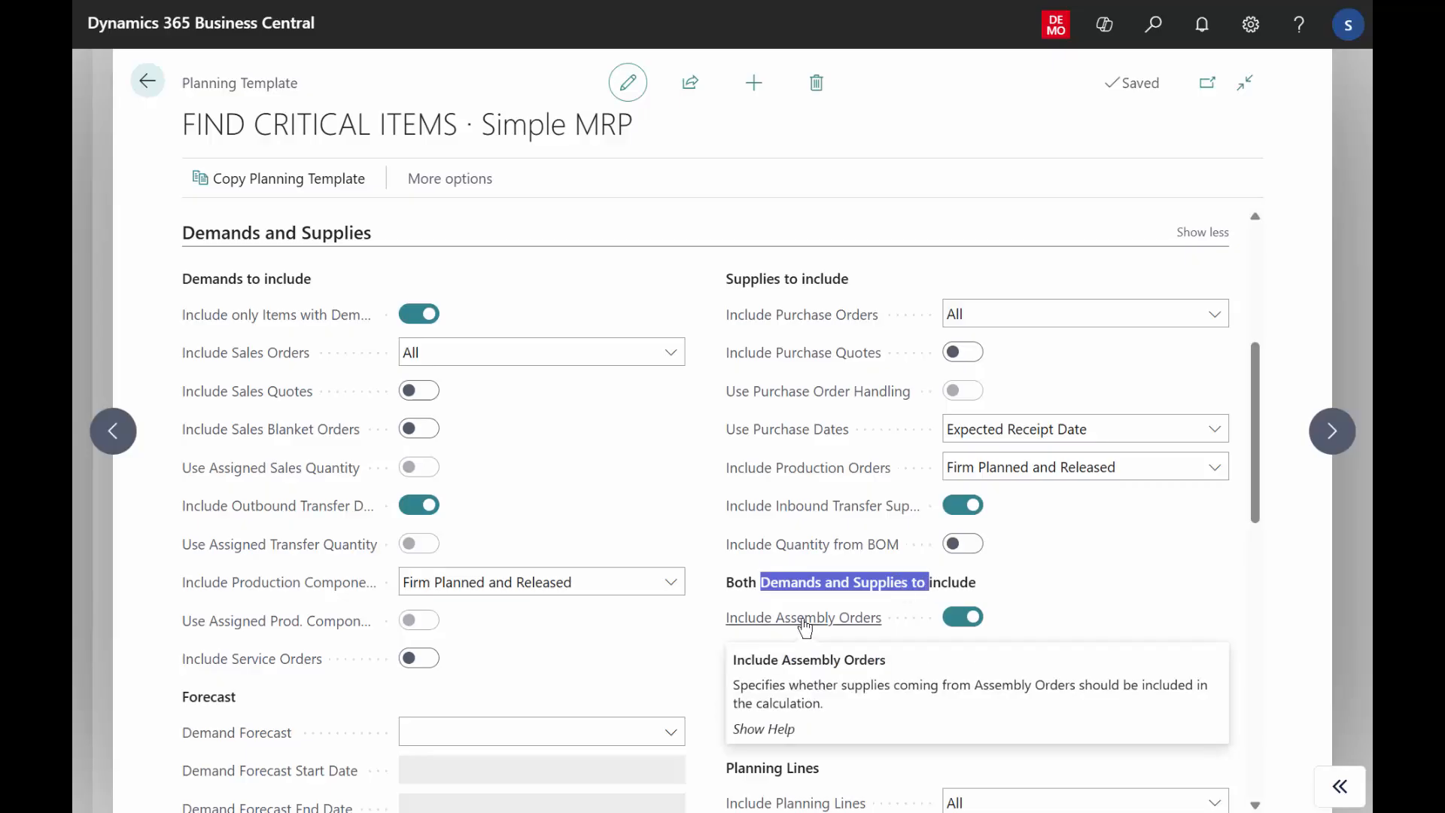
pyautogui.click(1004, 313)
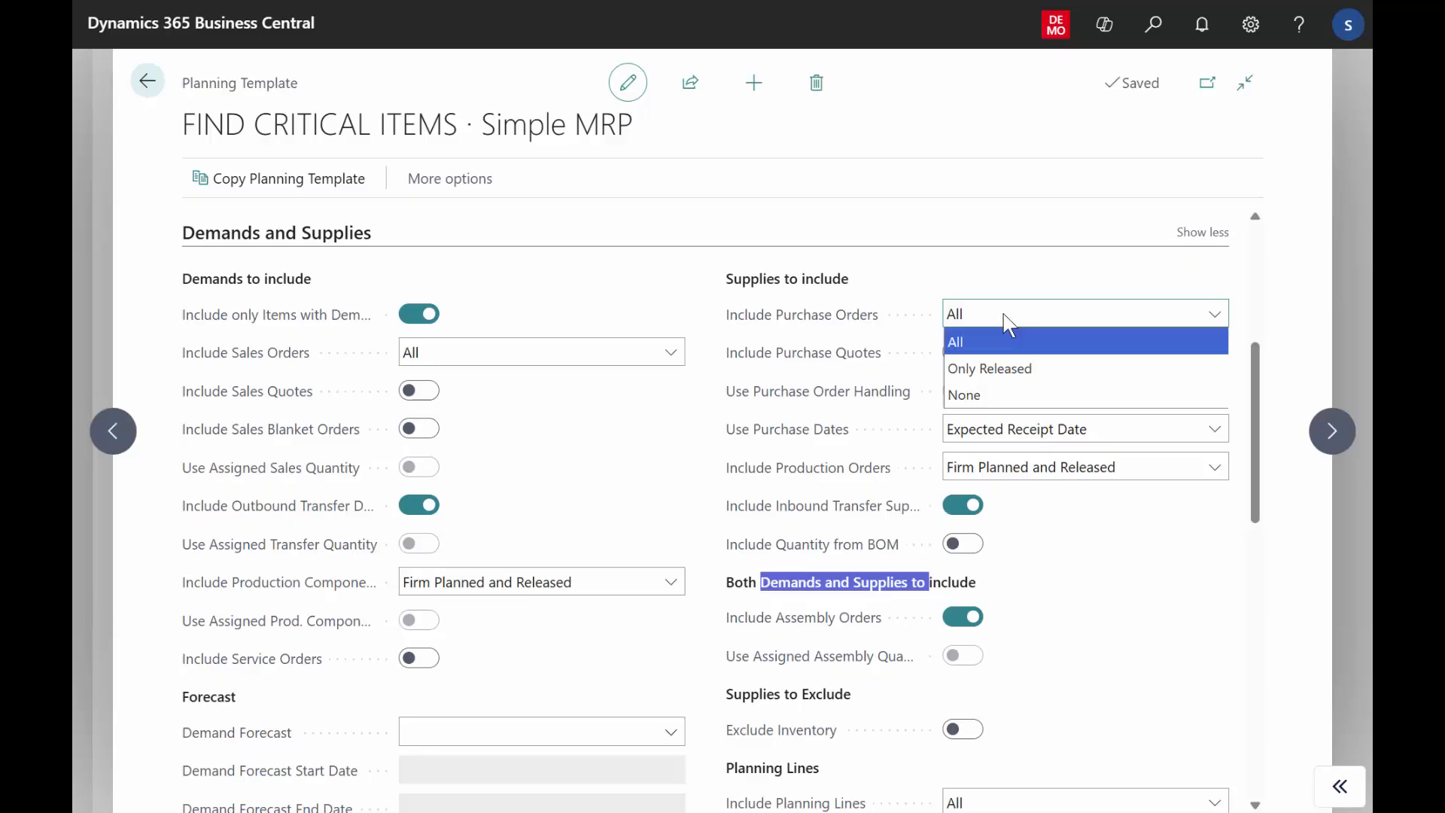
pyautogui.click(1004, 313)
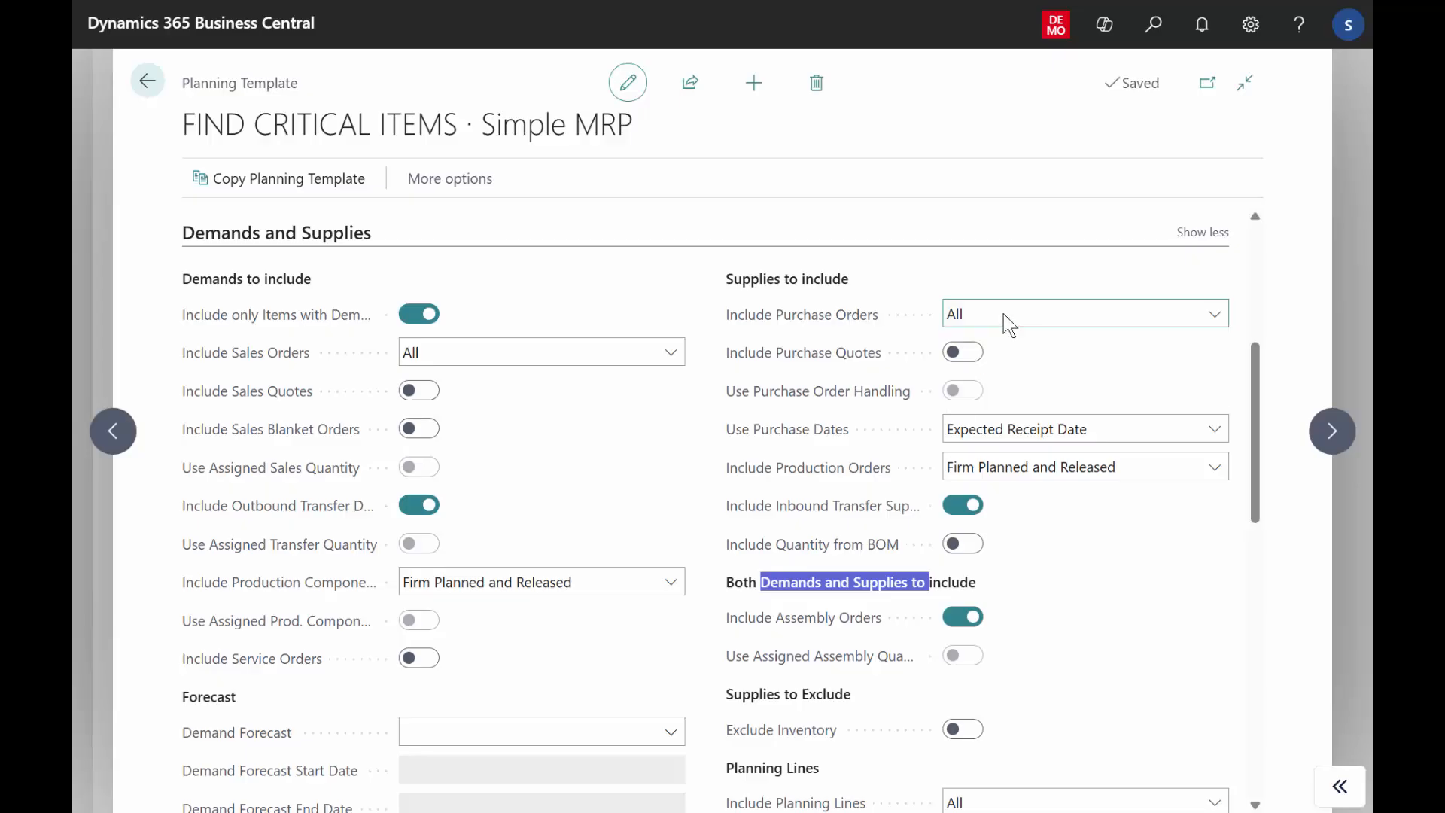
pyautogui.click(1042, 465)
pyautogui.click(1027, 469)
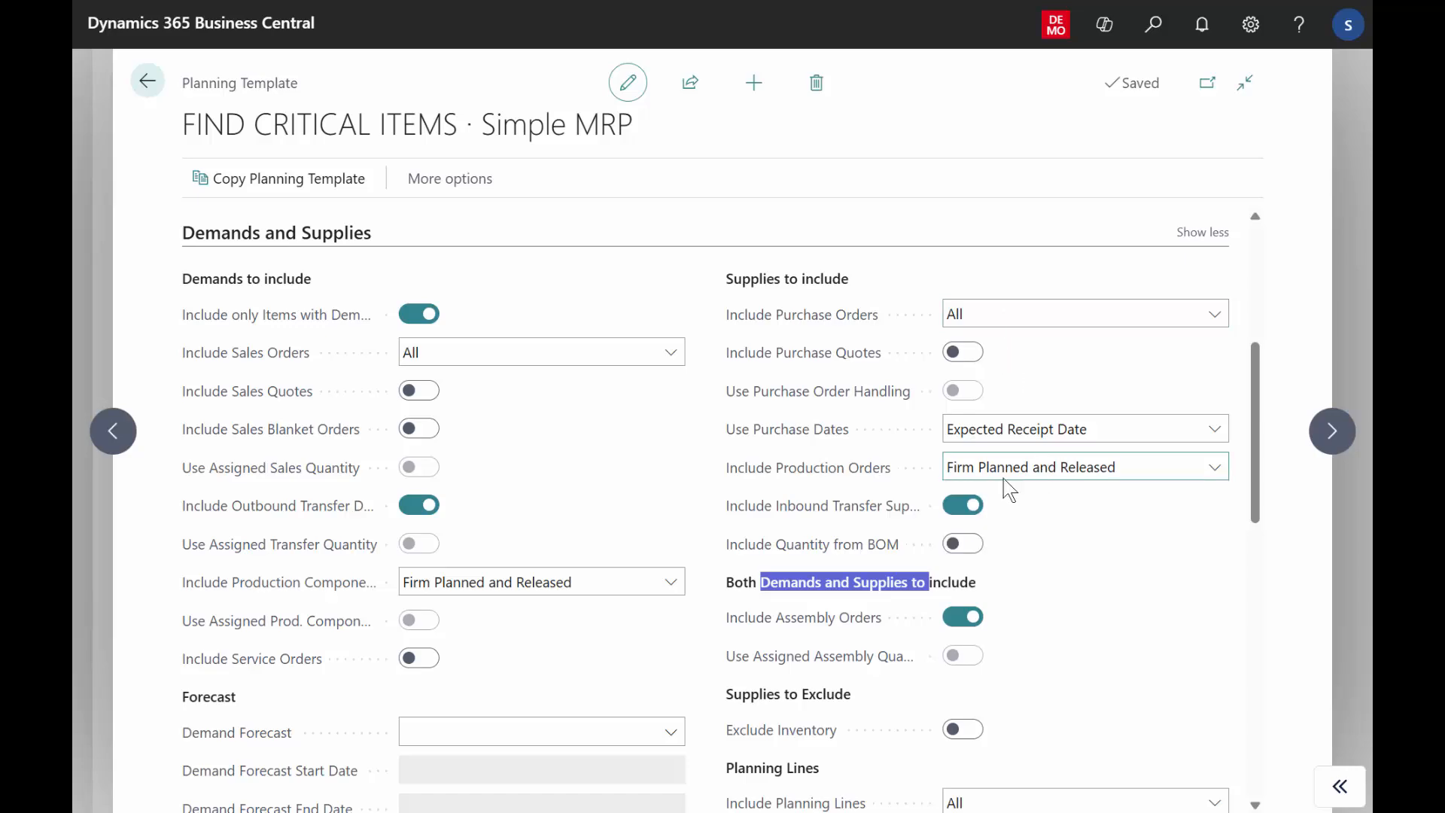
pyautogui.moveTo(889, 512)
# Check the Planning Lines settings and the forecasts available for Demand Forecast, without selecting one.
pyautogui.scroll(-1, 1254, 421)
pyautogui.scroll(-2, 1254, 452)
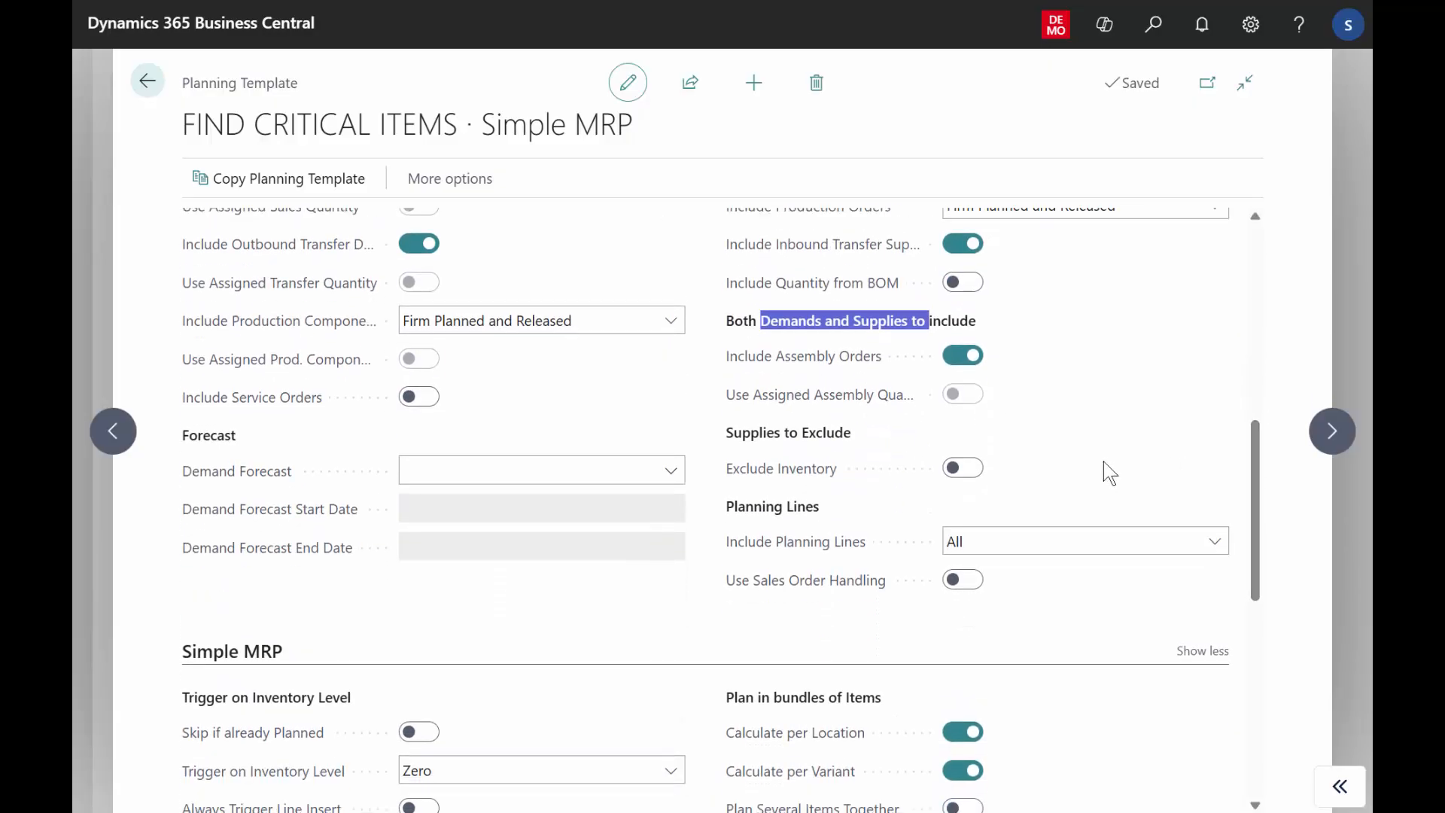
pyautogui.moveTo(826, 562)
pyautogui.click(612, 473)
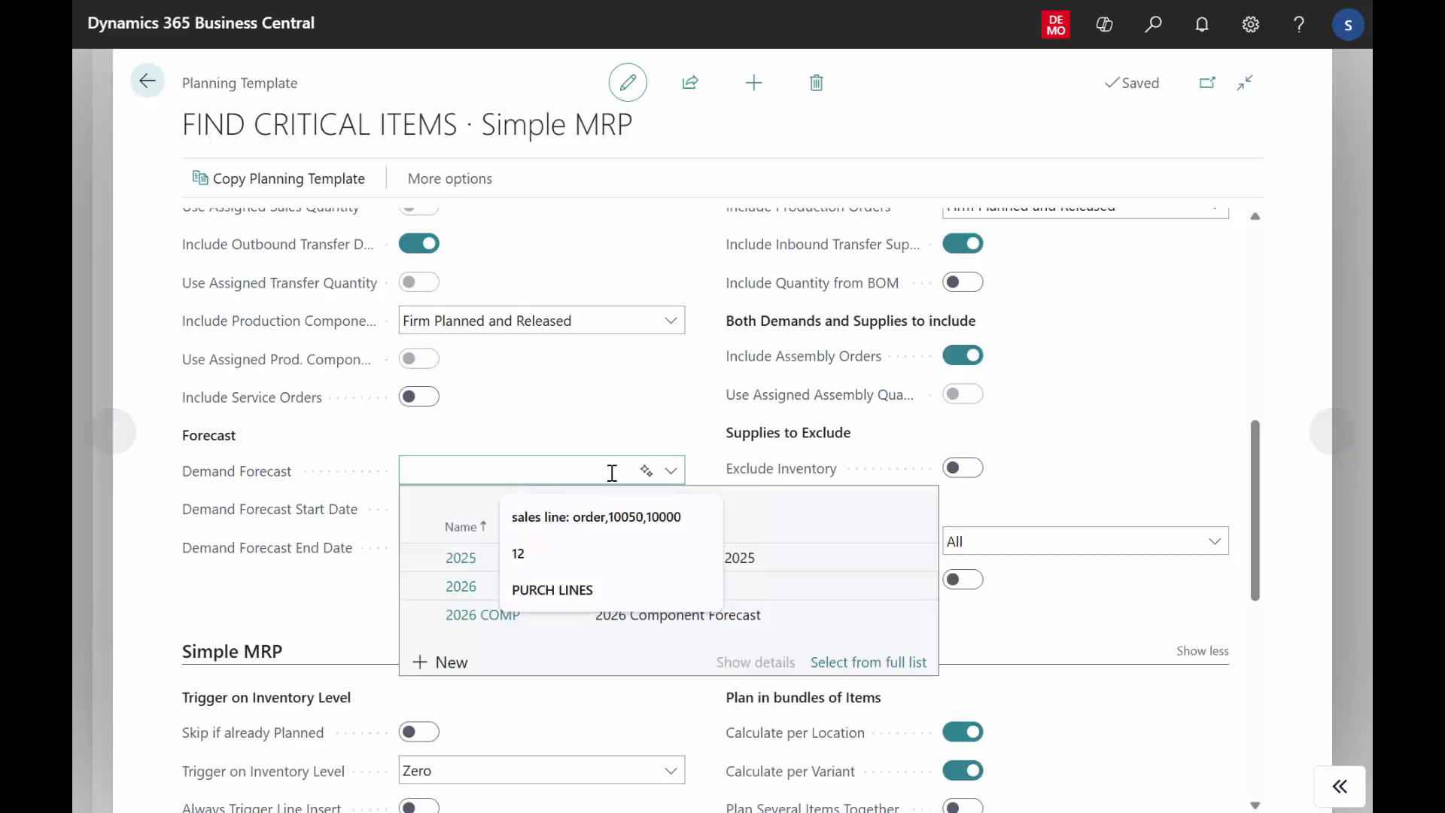
pyautogui.click(630, 422)
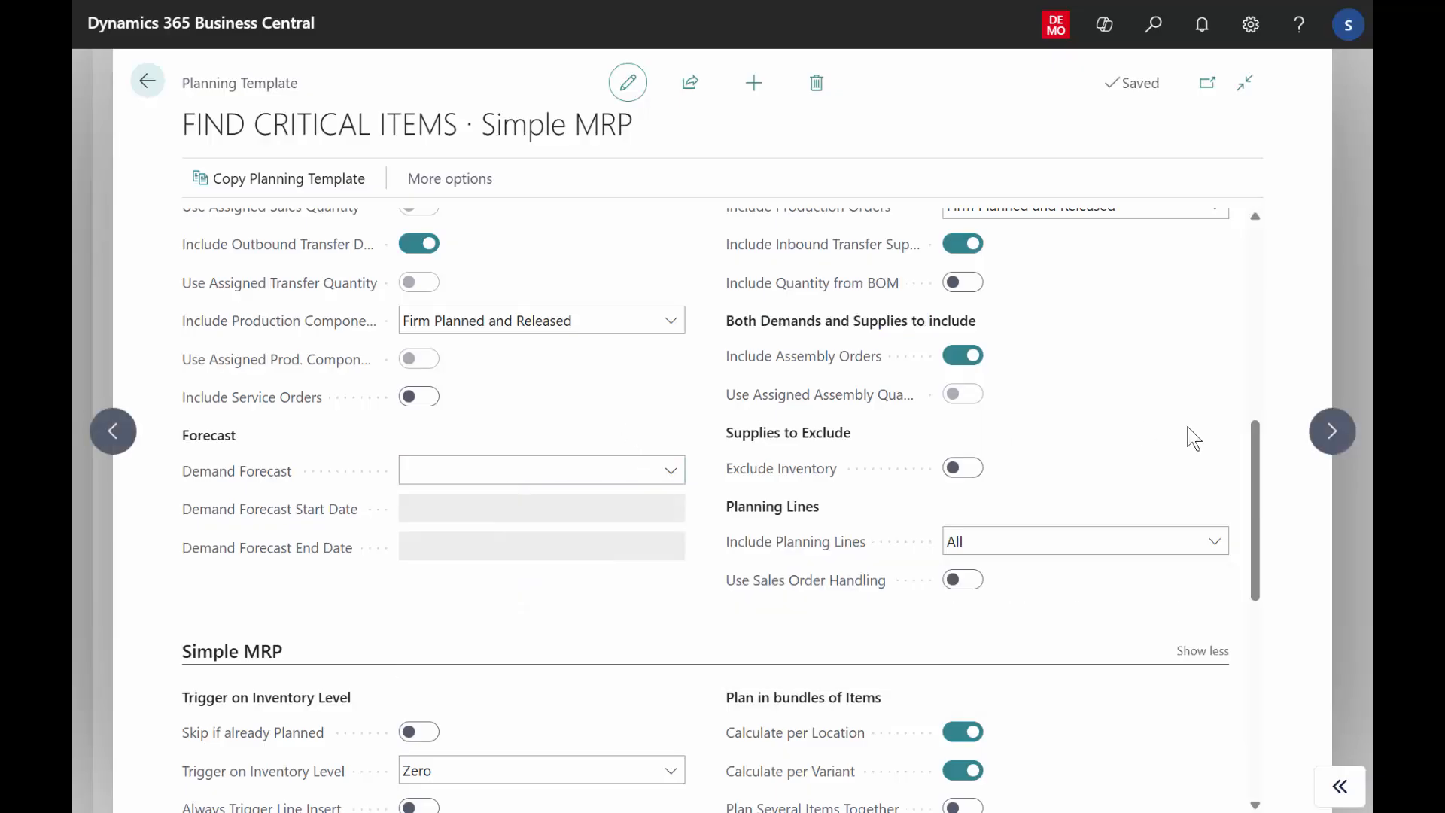
# Review the template's Simple MRP, Companies and Messages sections, including the explanation of Plan from other Company.
pyautogui.moveTo(1255, 459); pyautogui.dragTo(1263, 572)
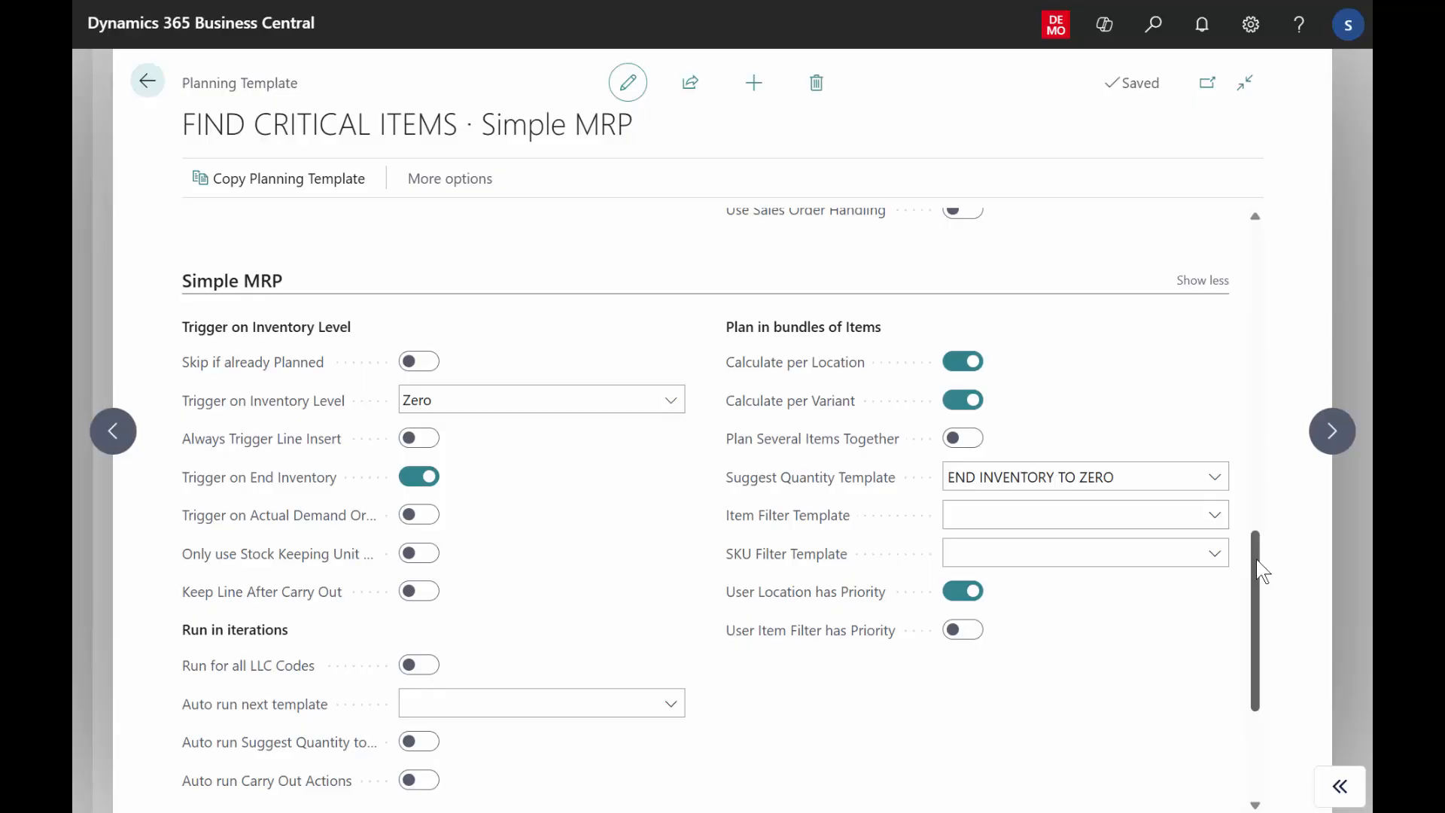
pyautogui.moveTo(1263, 572); pyautogui.dragTo(1253, 664)
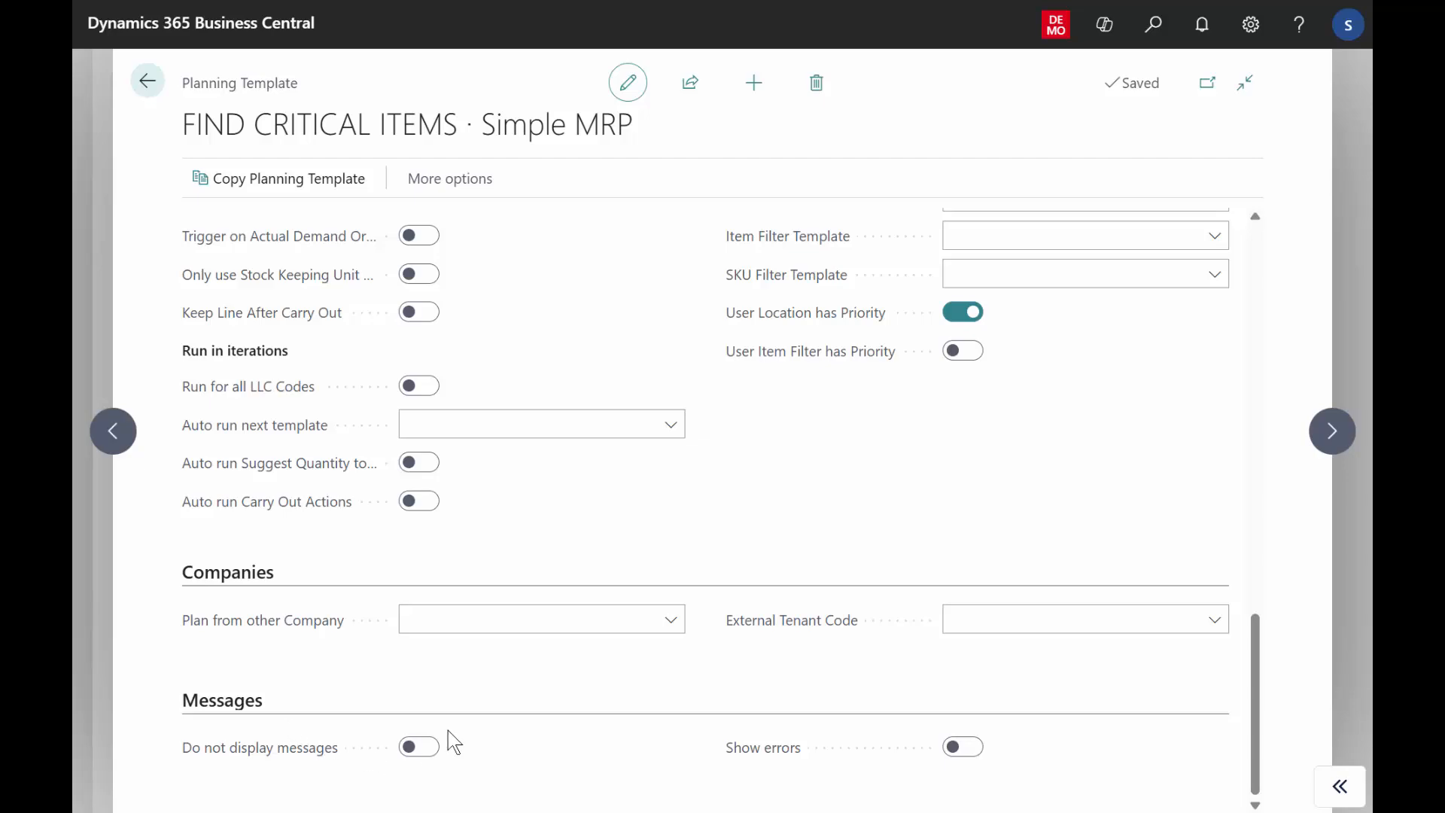
pyautogui.moveTo(292, 627)
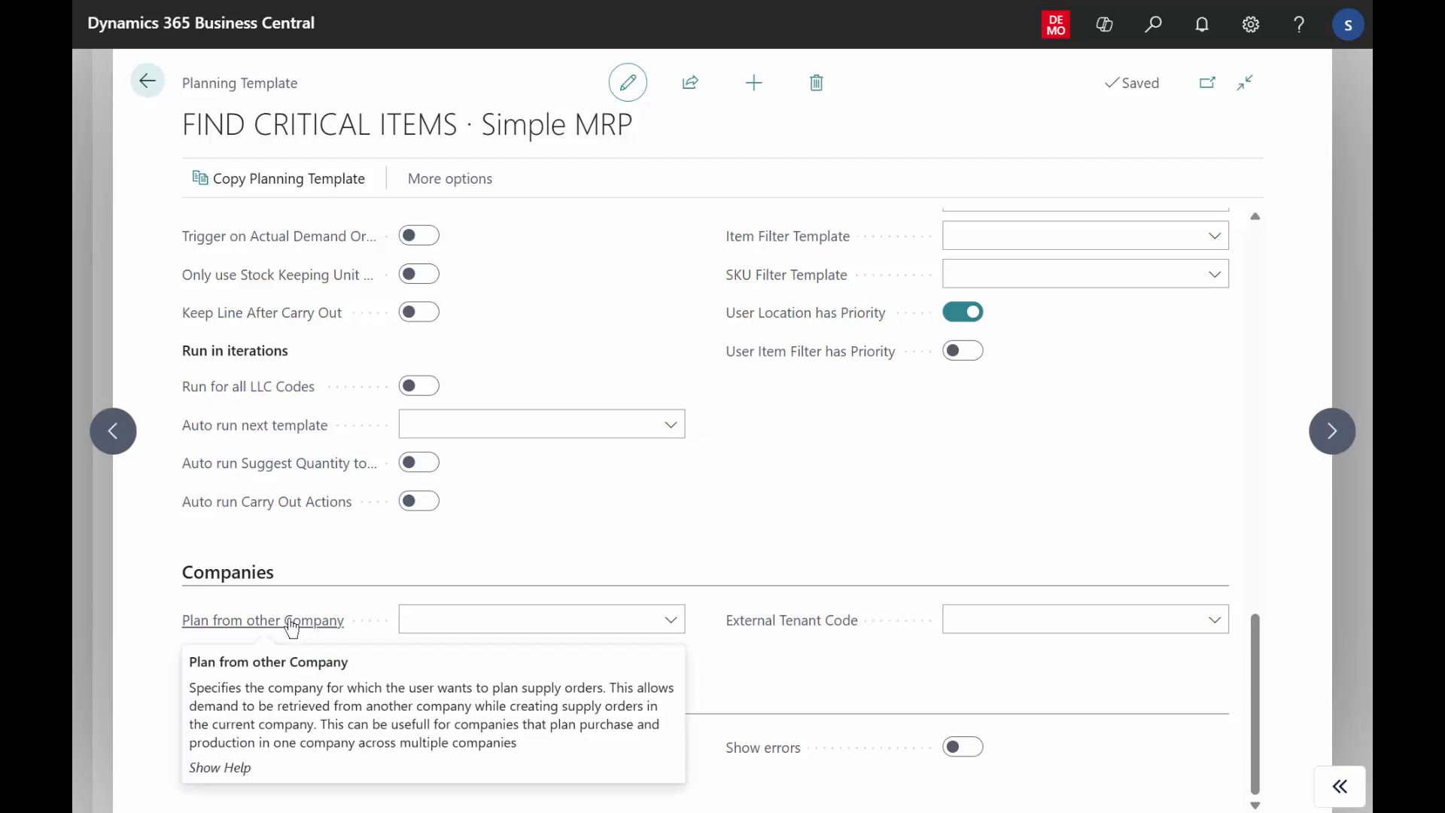
pyautogui.click(424, 616)
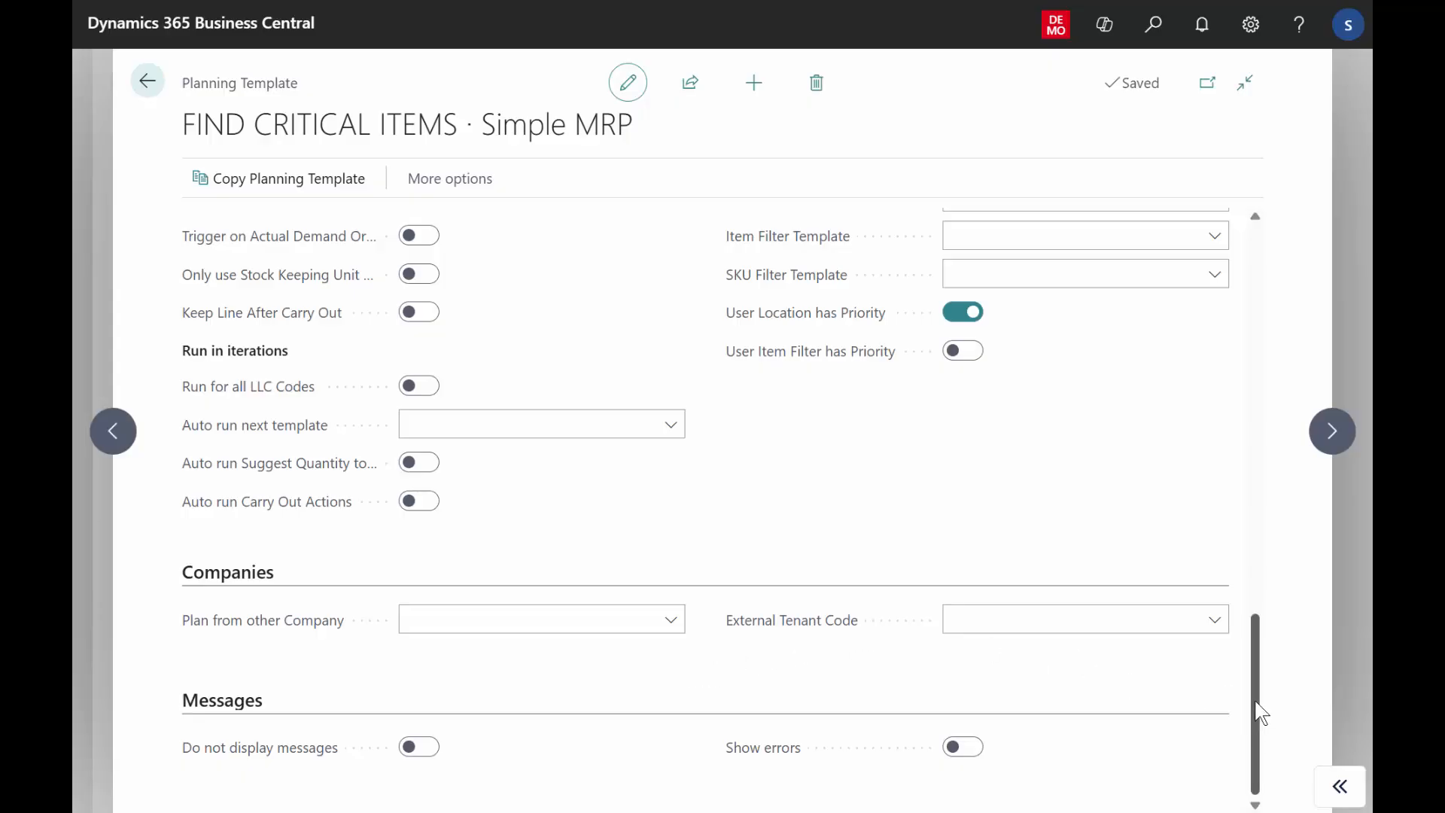
pyautogui.moveTo(1257, 703); pyautogui.dragTo(1260, 634)
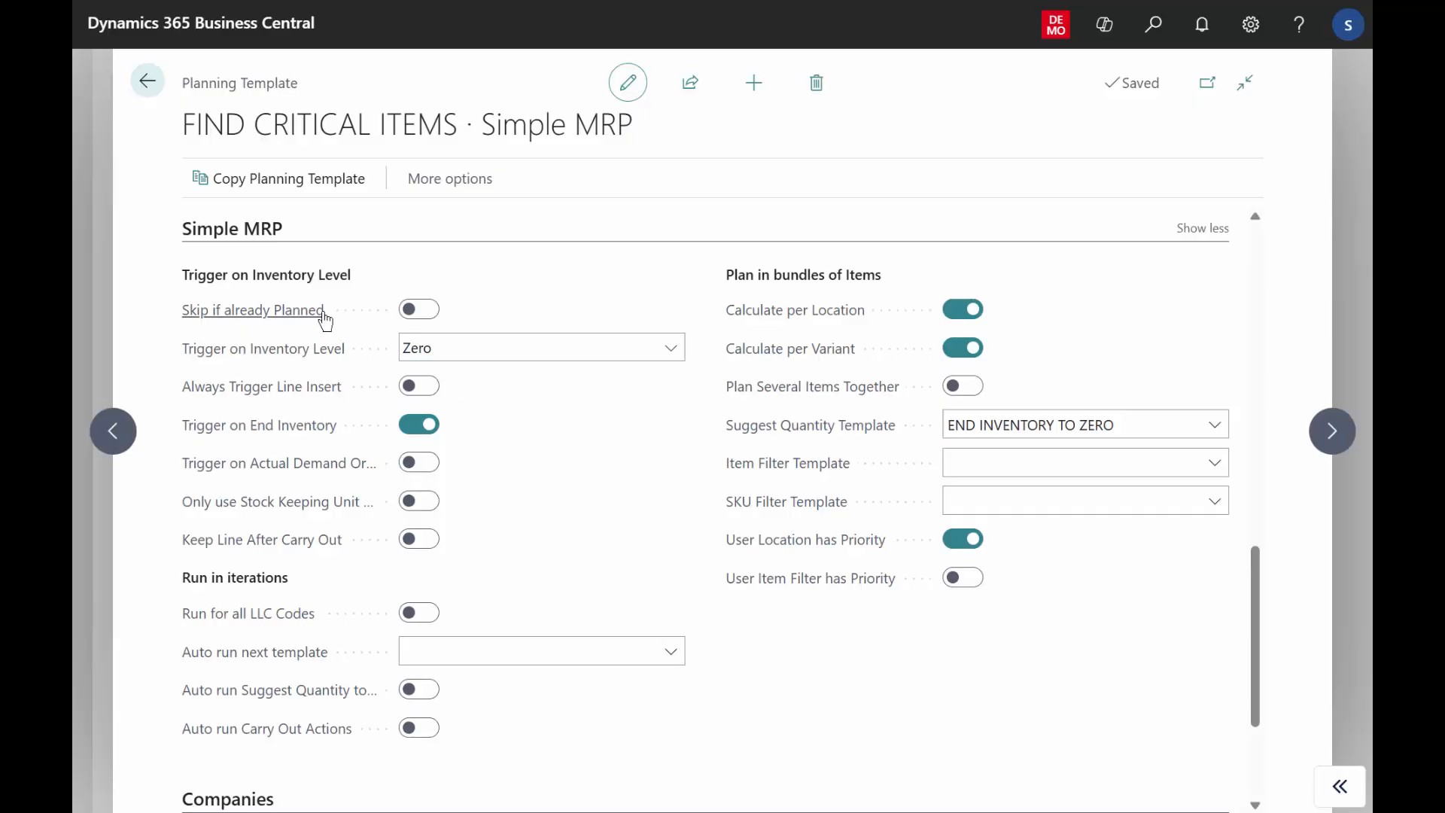
# Examine the Skip if already Planned and Always Trigger Line Insert settings and the options for Trigger on Inventory Level, without changing anything.
pyautogui.moveTo(313, 315)
pyautogui.moveTo(309, 325)
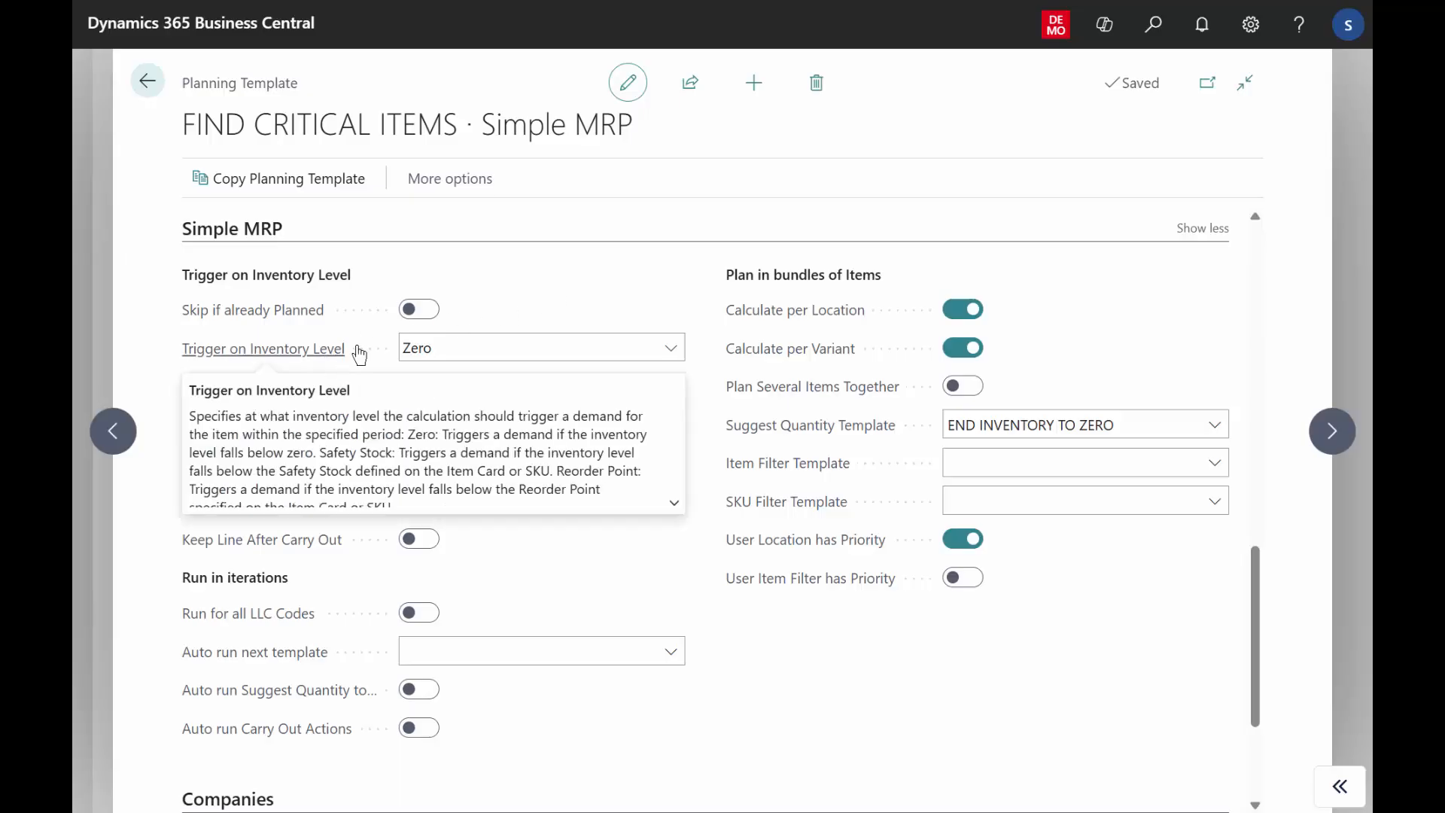
pyautogui.click(503, 349)
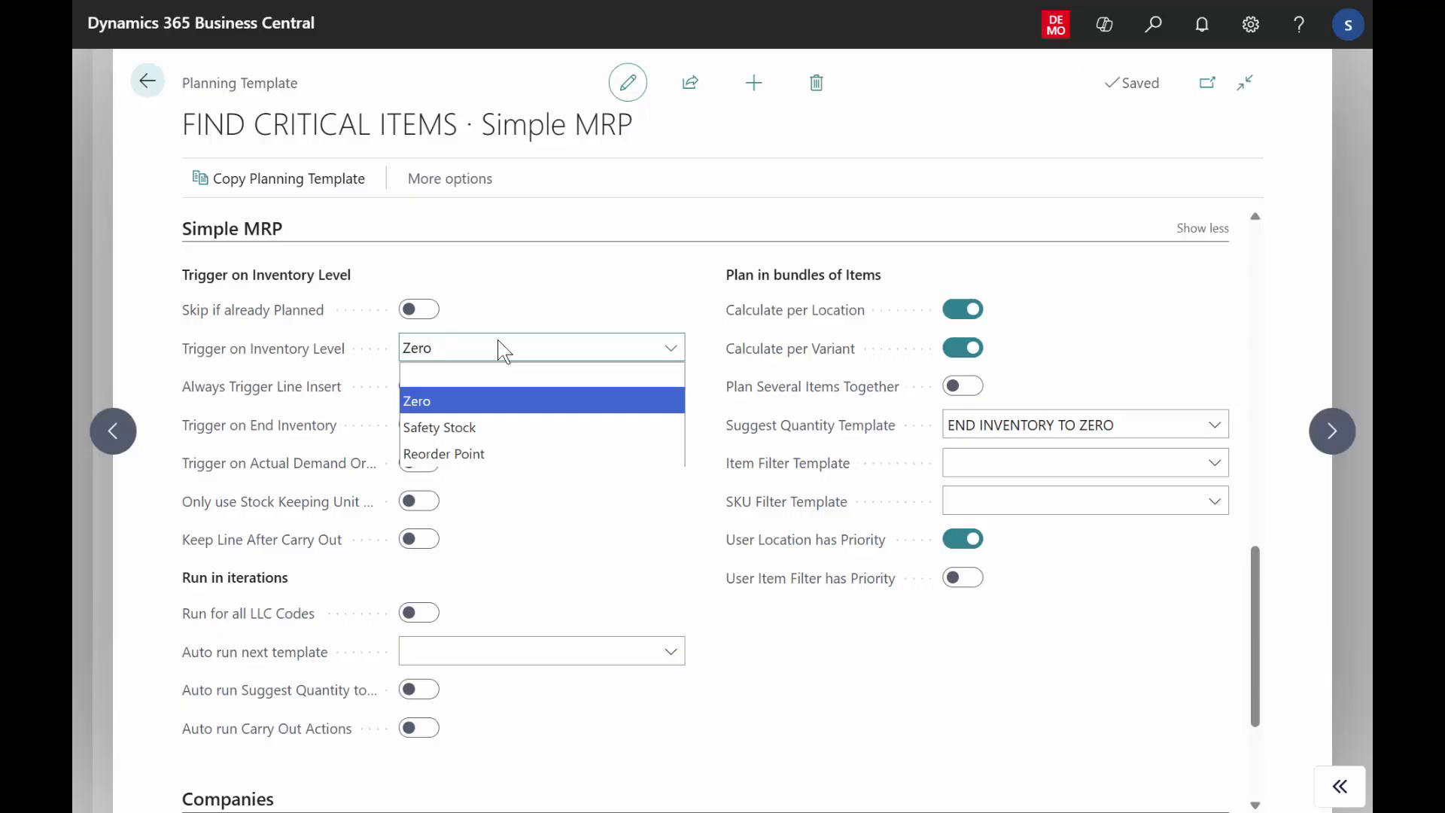
pyautogui.click(523, 319)
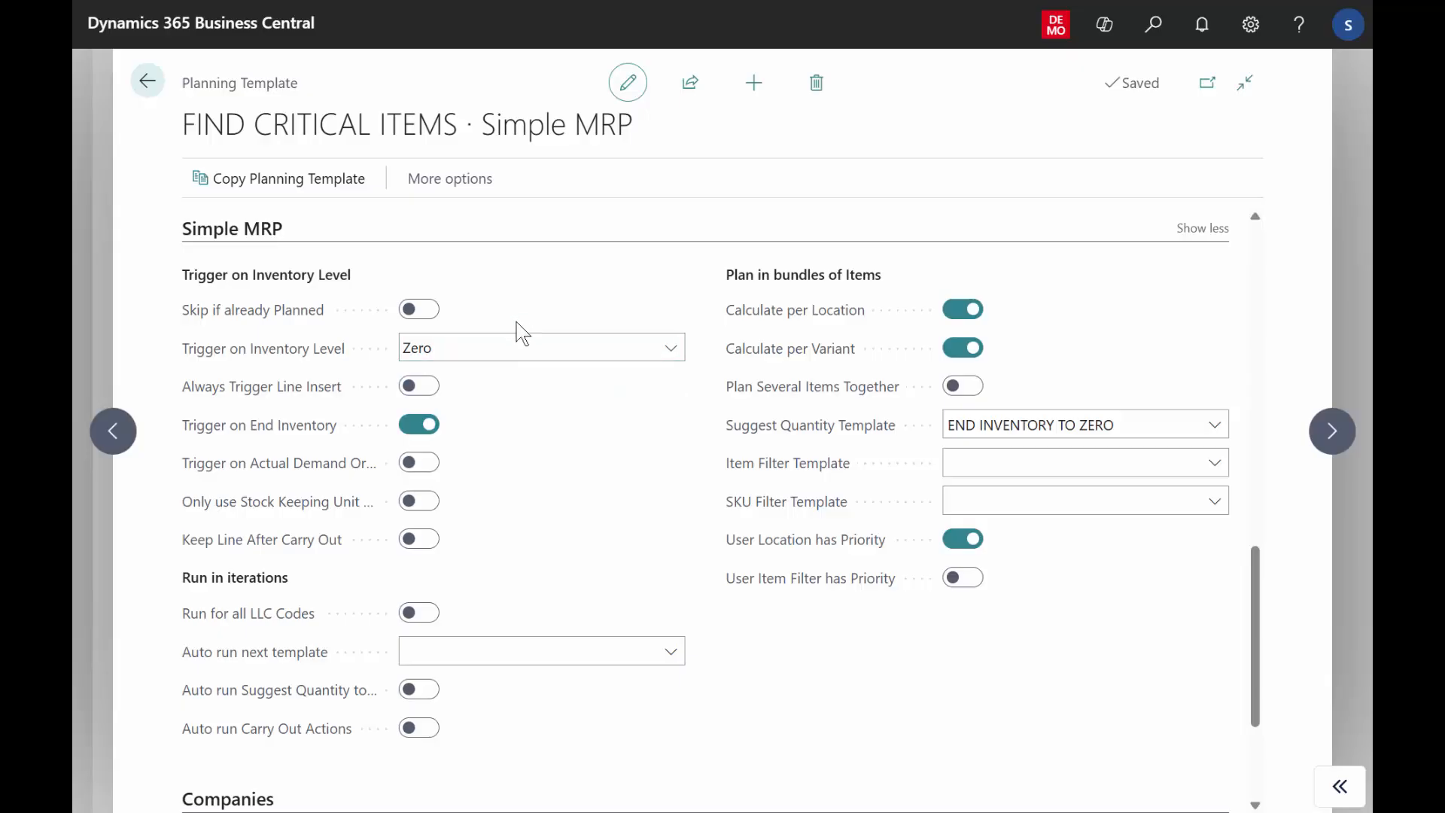
pyautogui.moveTo(309, 393)
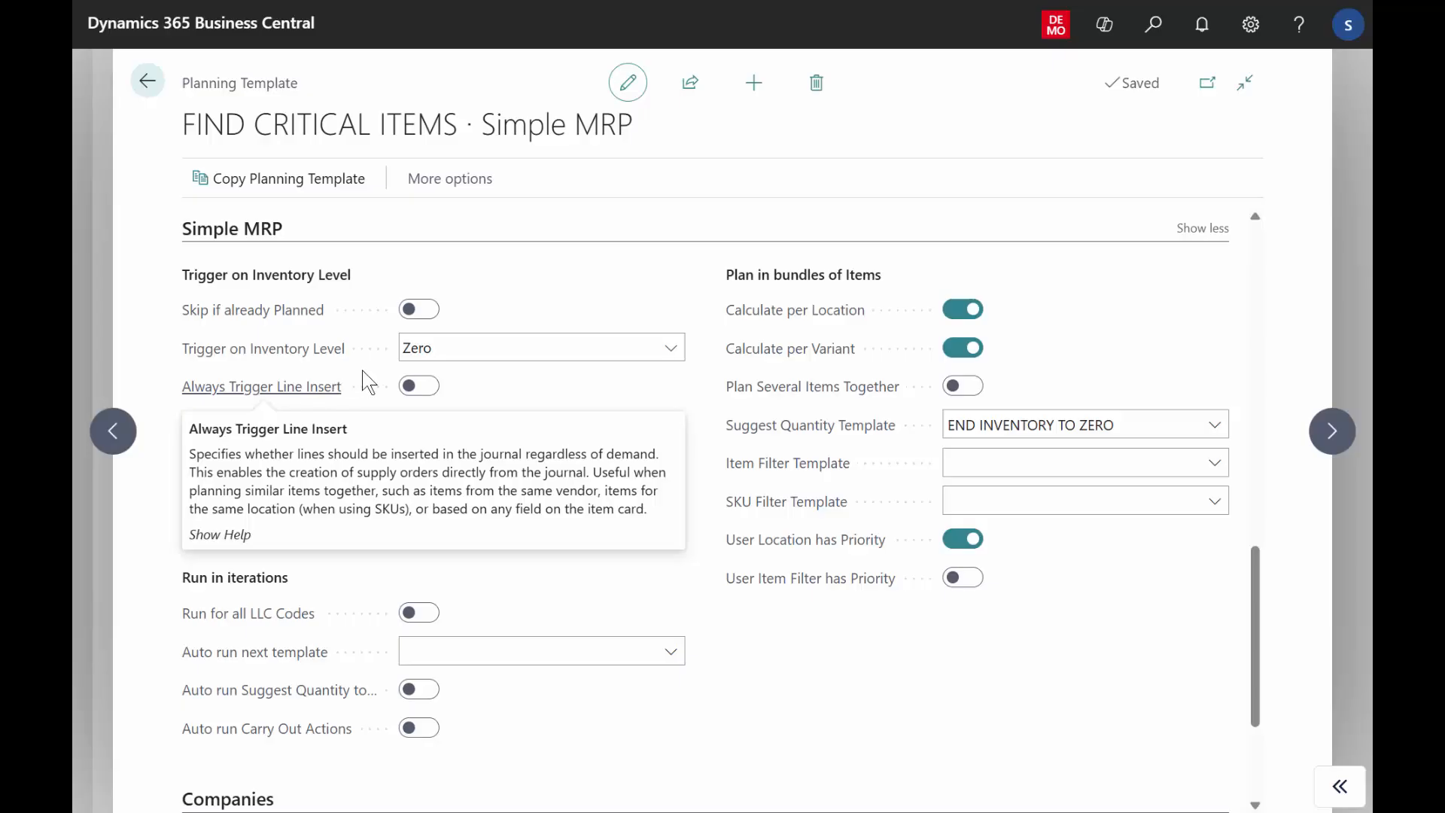
pyautogui.click(436, 353)
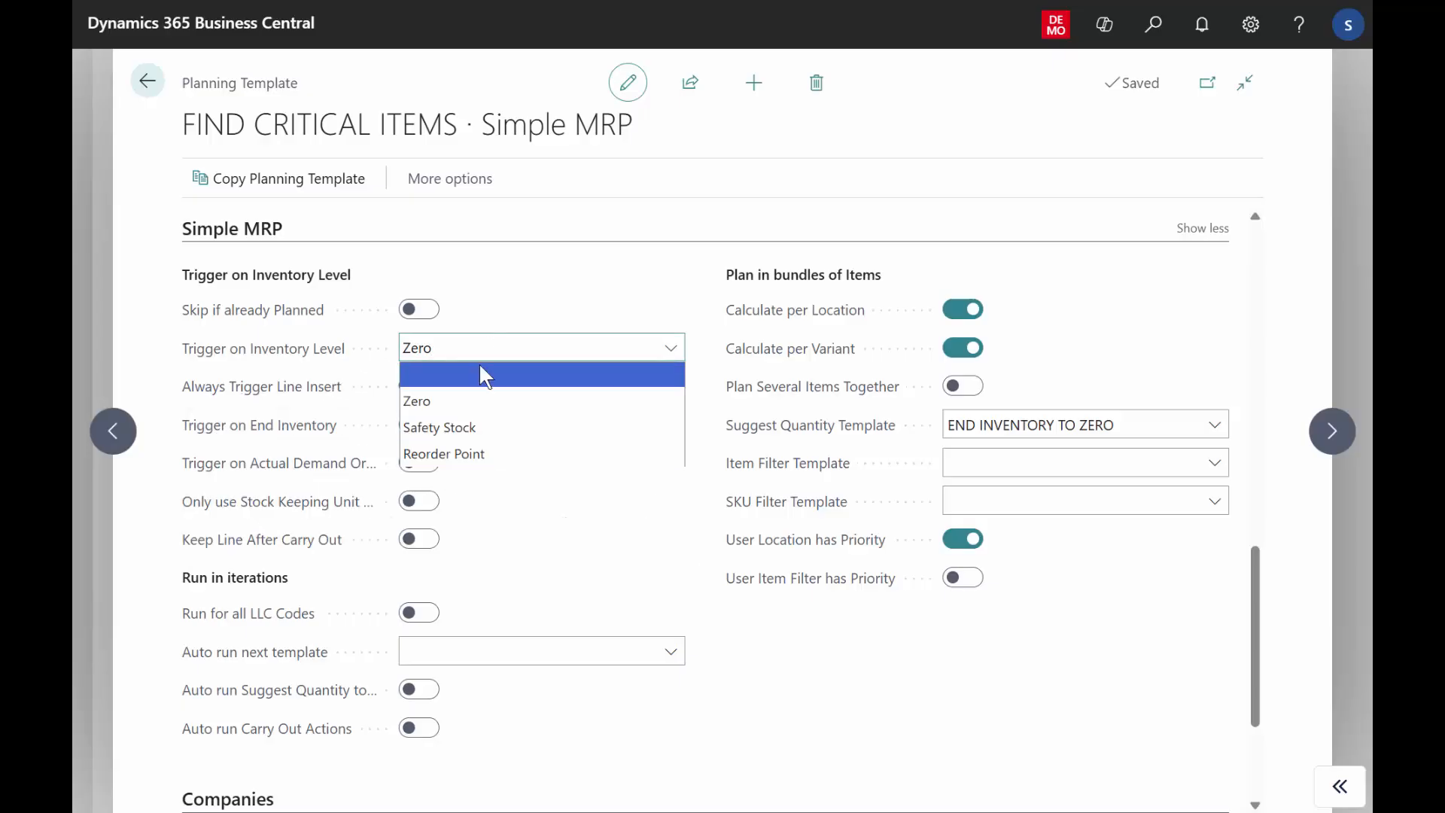
pyautogui.click(548, 296)
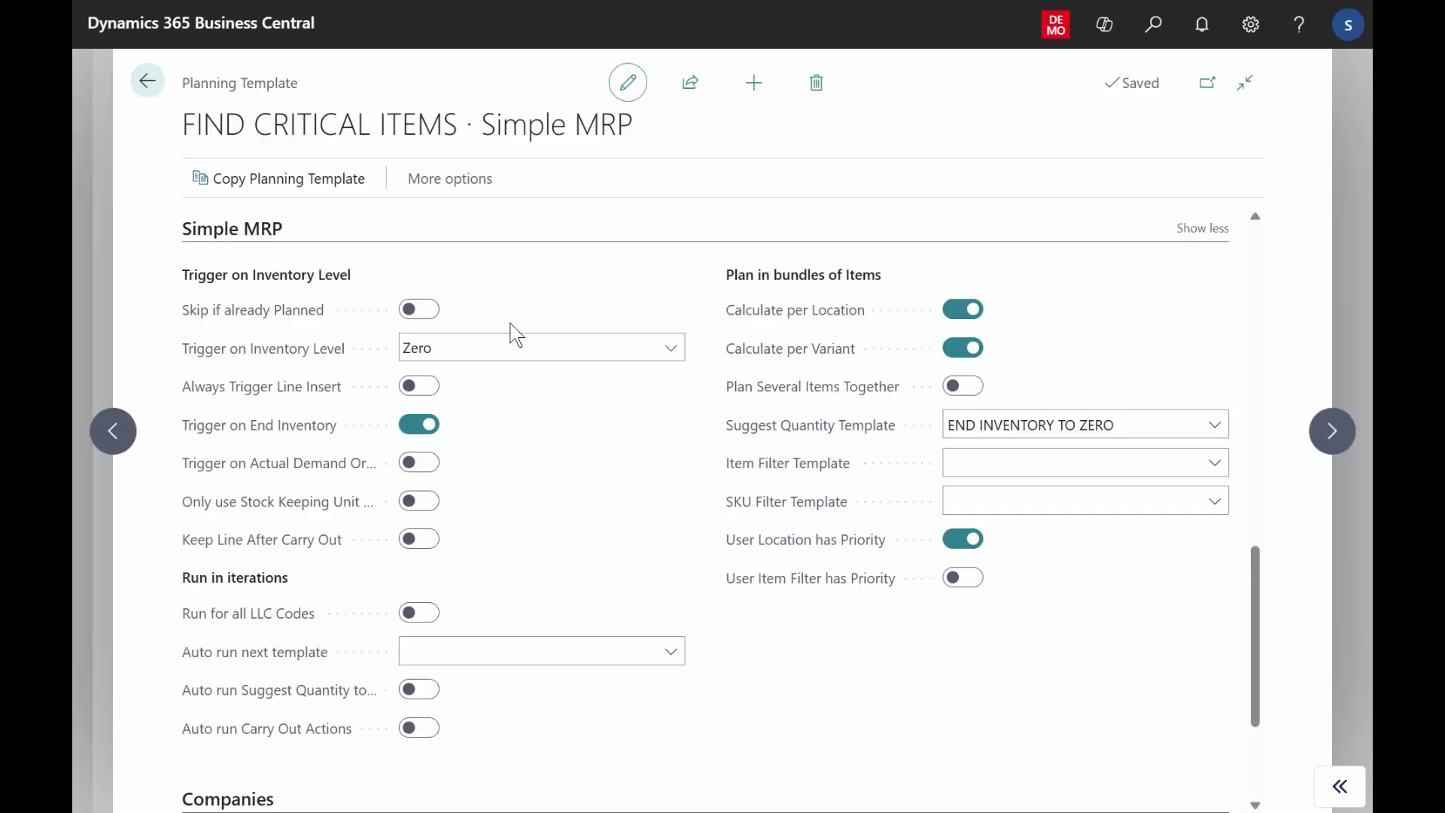
# Check the explanation of Trigger on End Inventory against the inventory level options, and look at the actual demand and Run for all LLC Codes settings.
pyautogui.moveTo(305, 433)
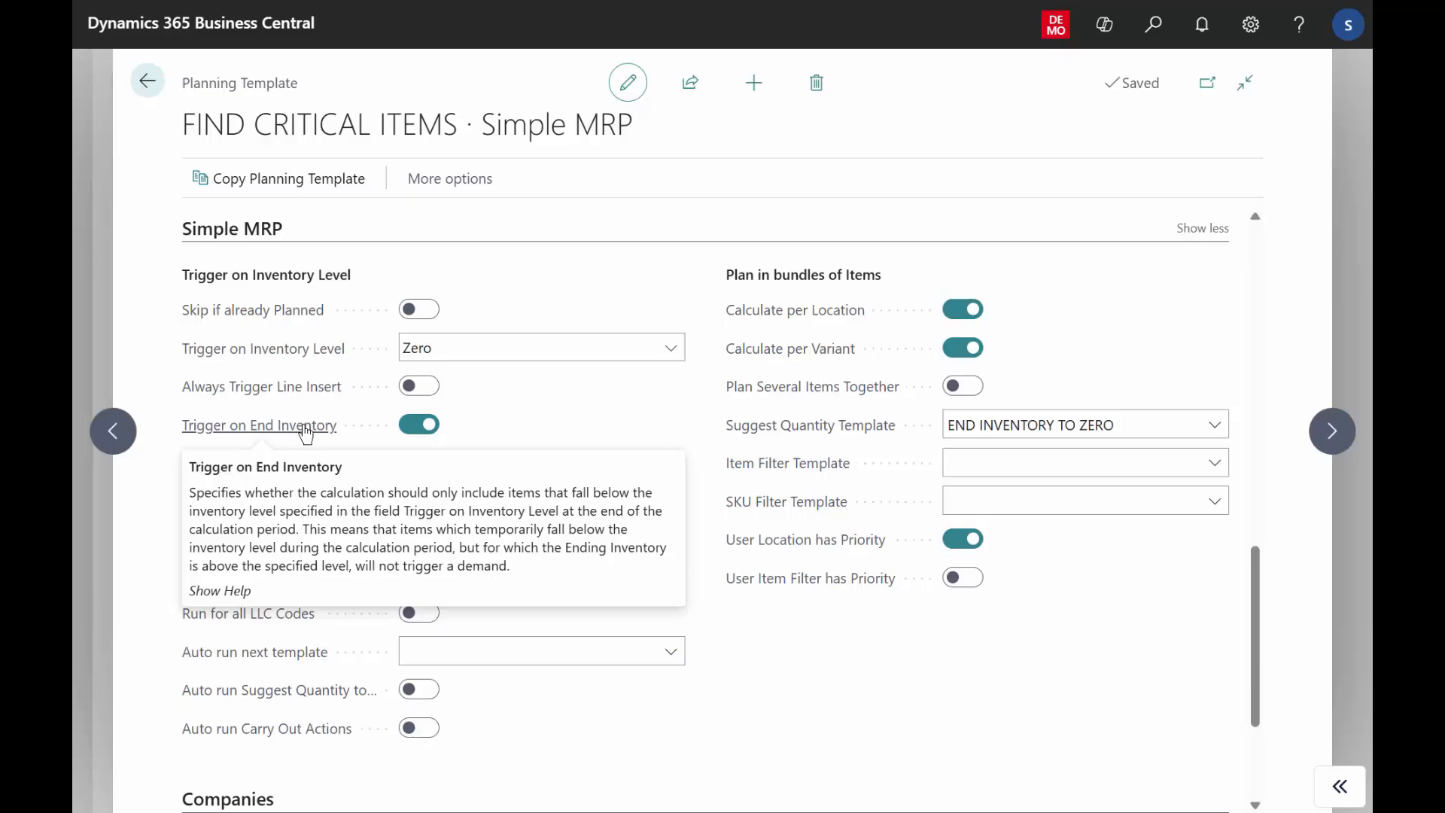
pyautogui.click(456, 352)
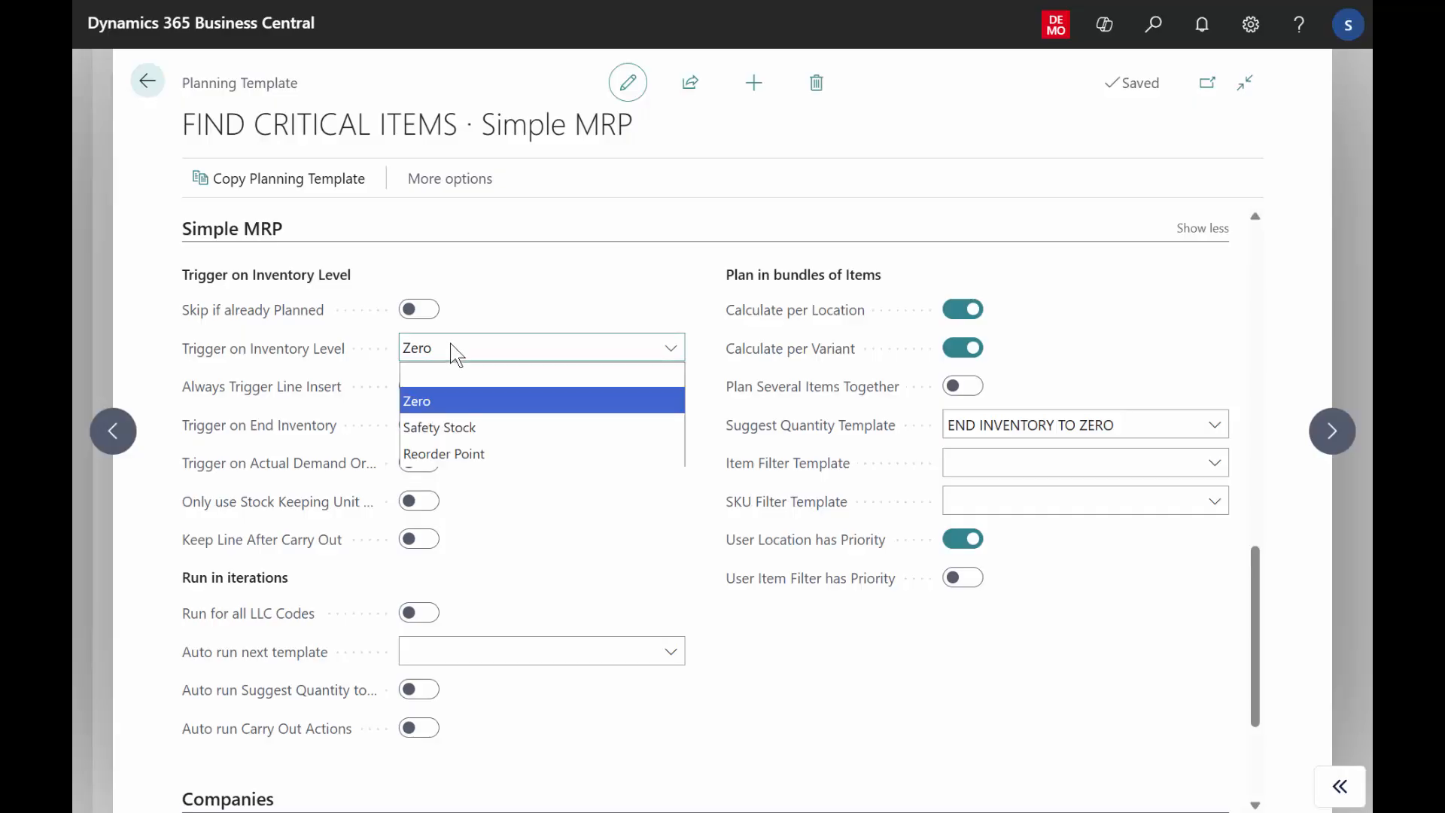
pyautogui.click(456, 353)
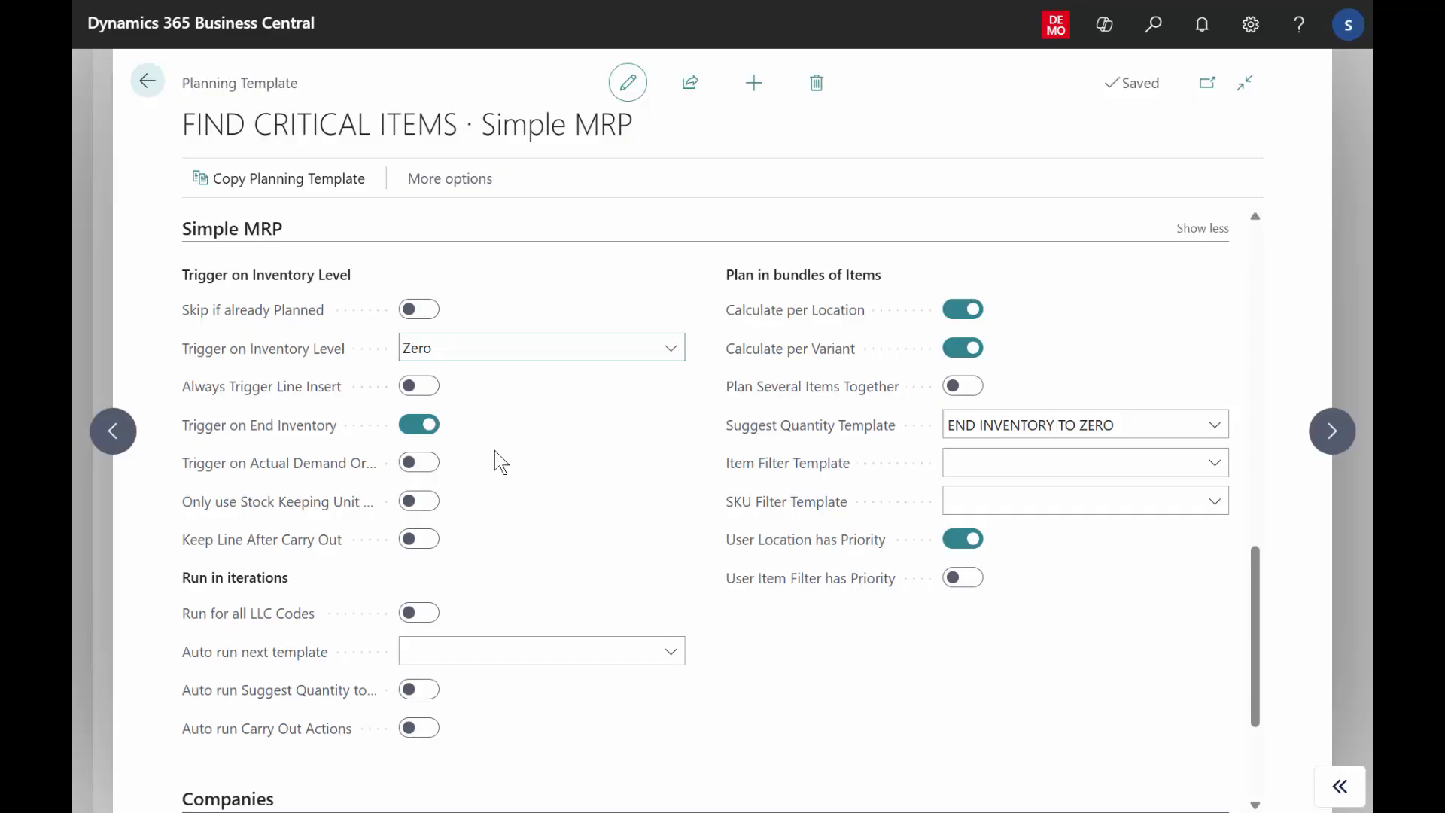
pyautogui.click(308, 471)
pyautogui.moveTo(238, 625)
pyautogui.moveTo(279, 614)
# Browse the full list of item filter templates and inspect the filters of Purchase Items with Vendor Filter, without selecting a template.
pyautogui.click(1062, 425)
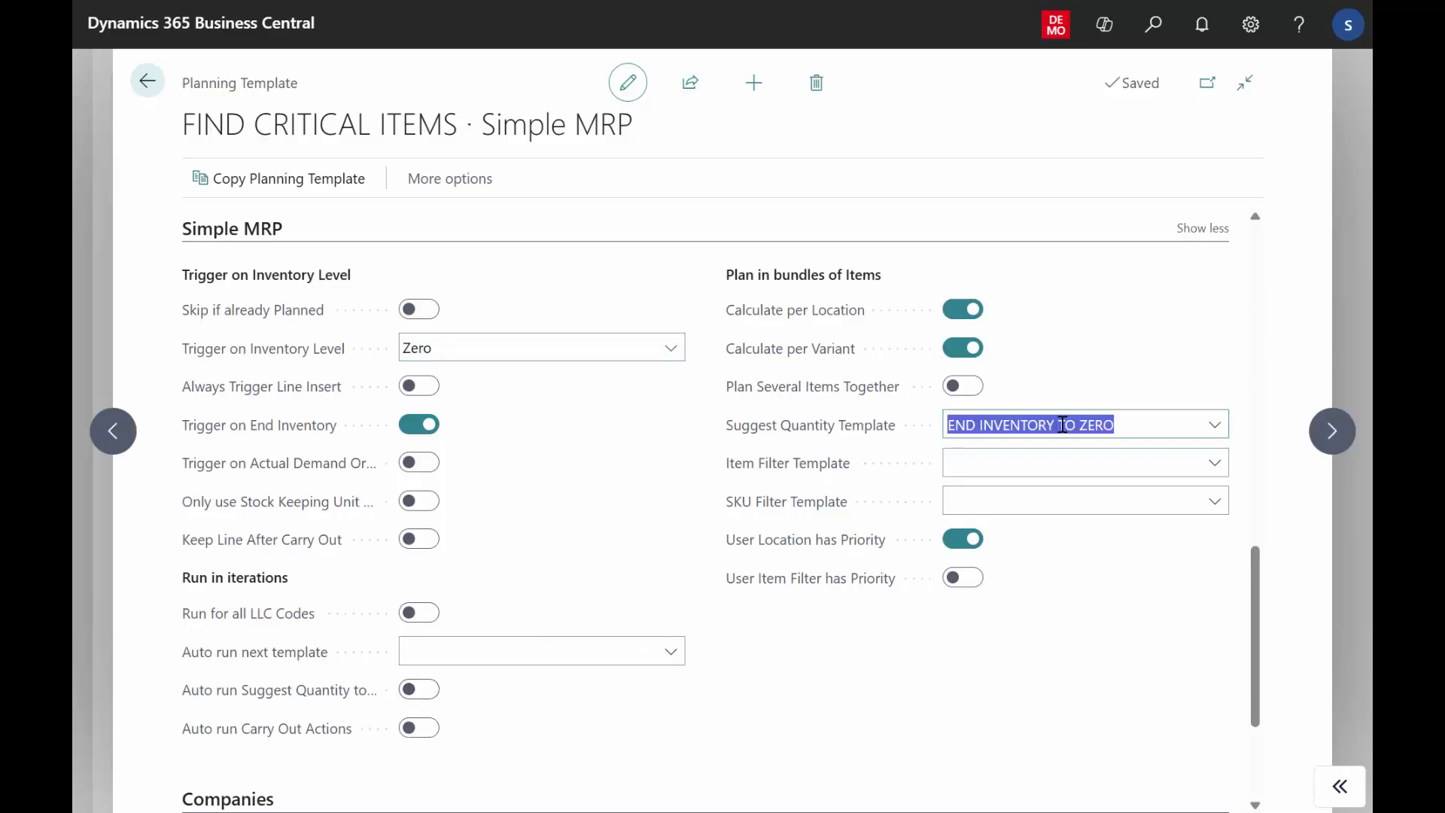
pyautogui.click(1011, 463)
pyautogui.moveTo(832, 468)
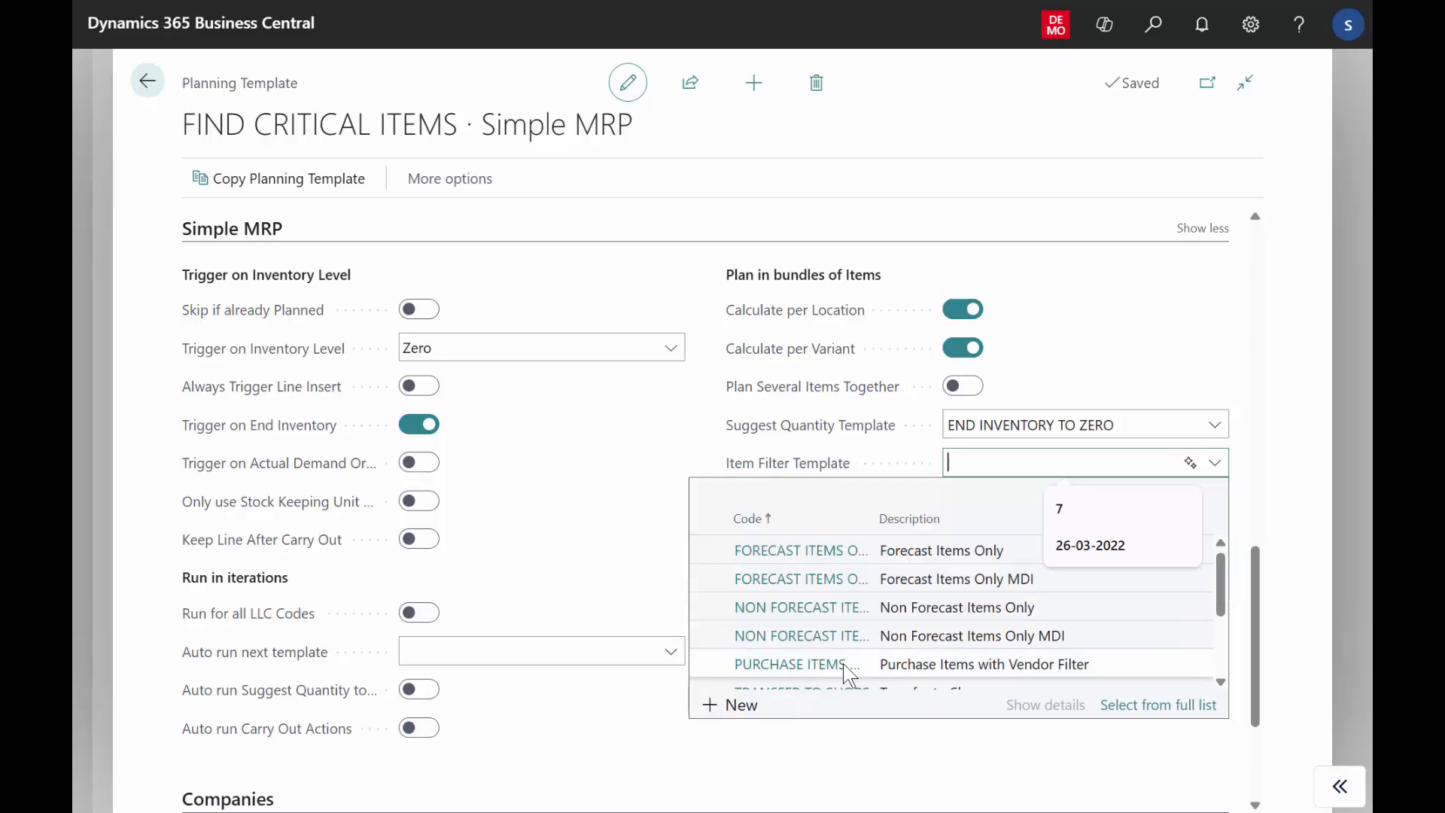
pyautogui.click(1152, 705)
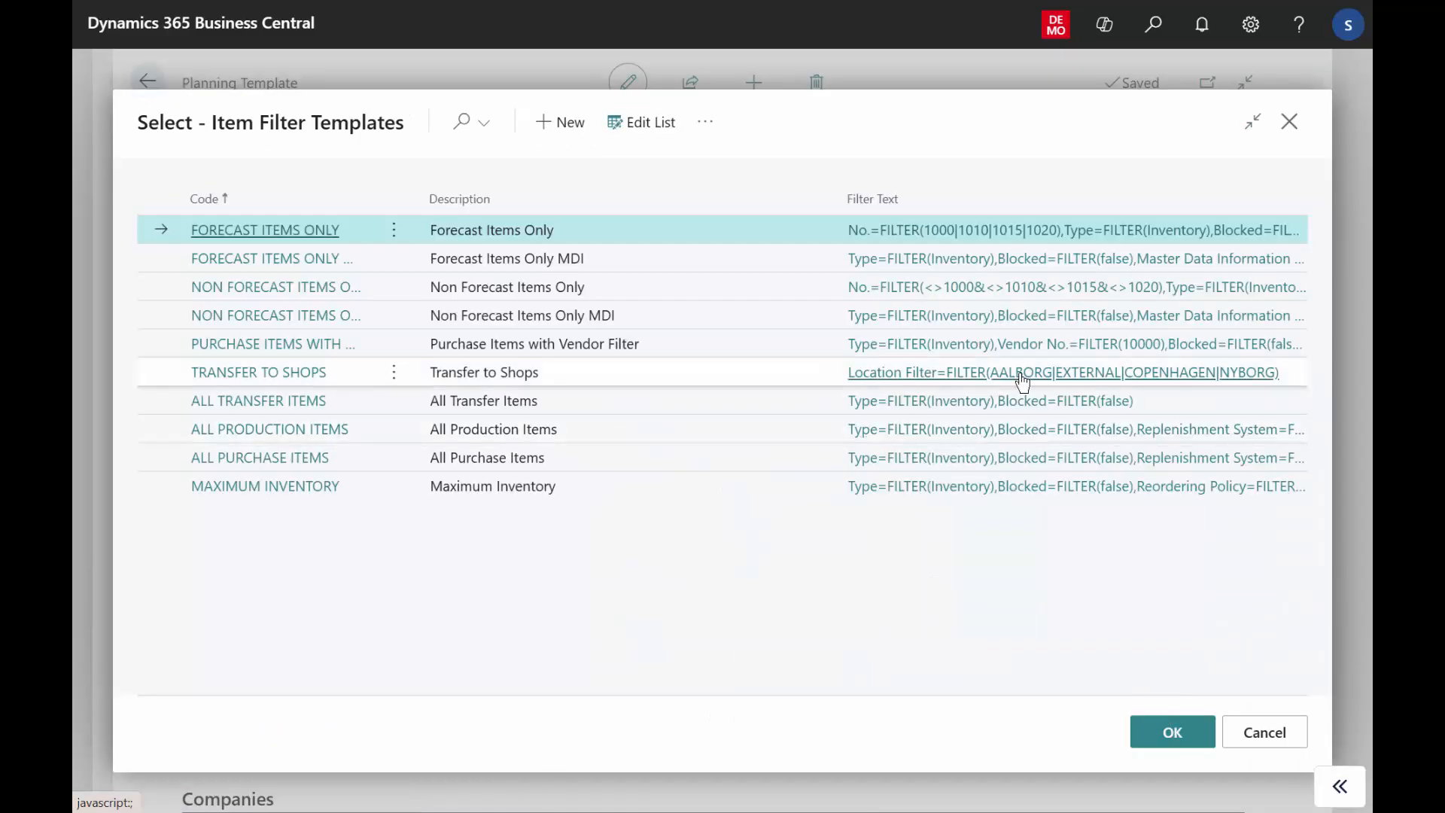
pyautogui.click(1061, 346)
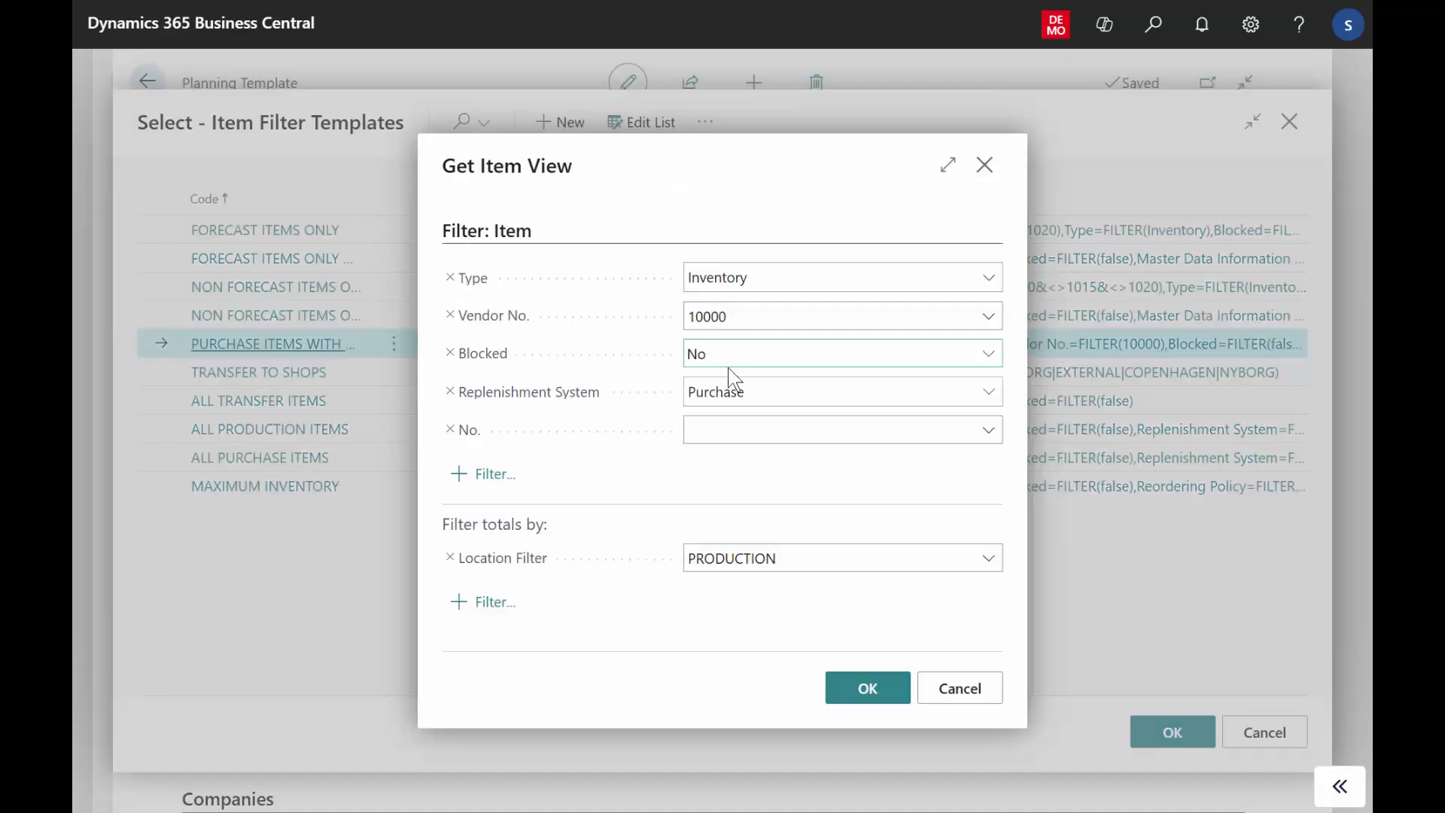
pyautogui.click(963, 688)
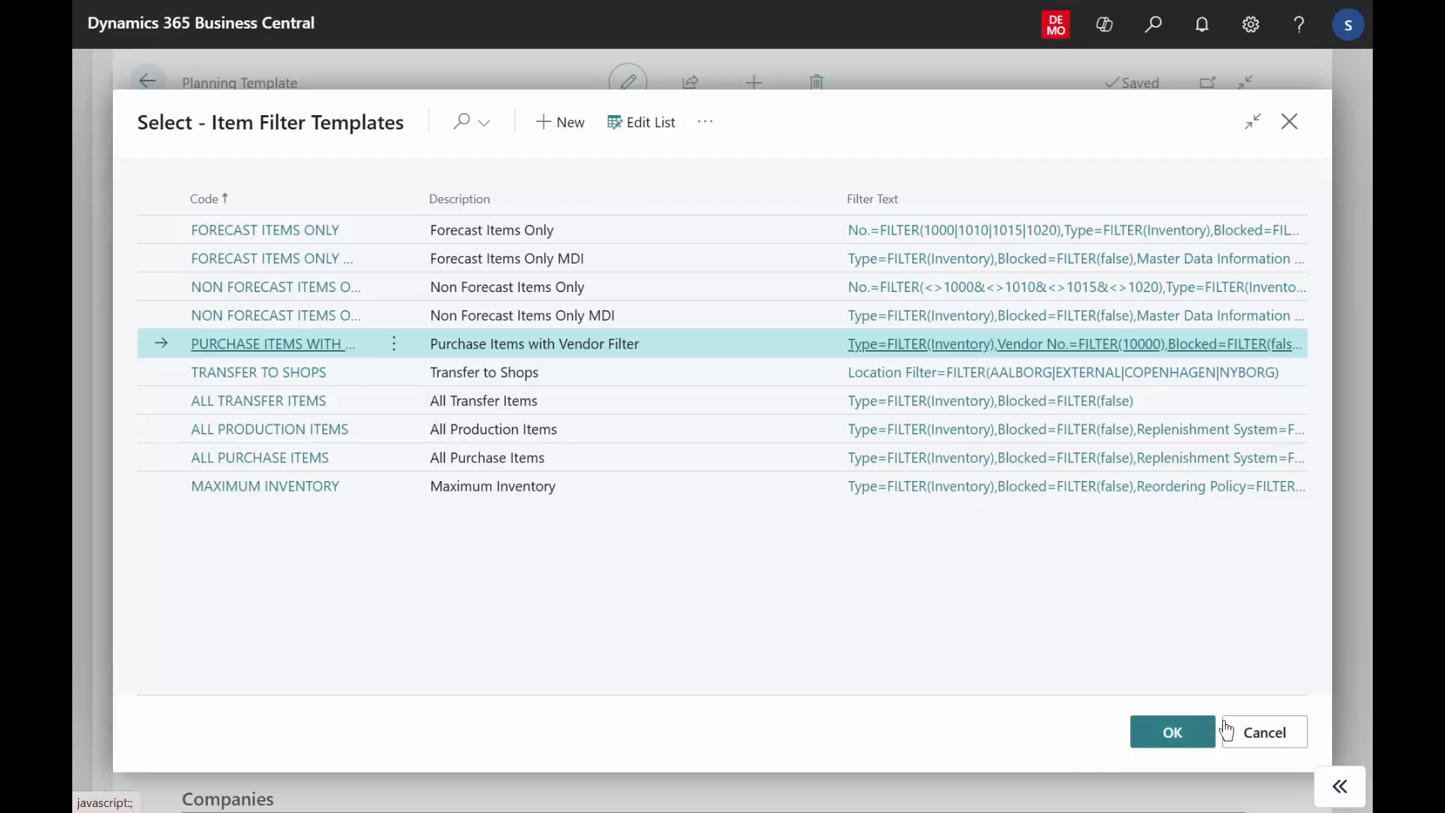
pyautogui.click(1273, 737)
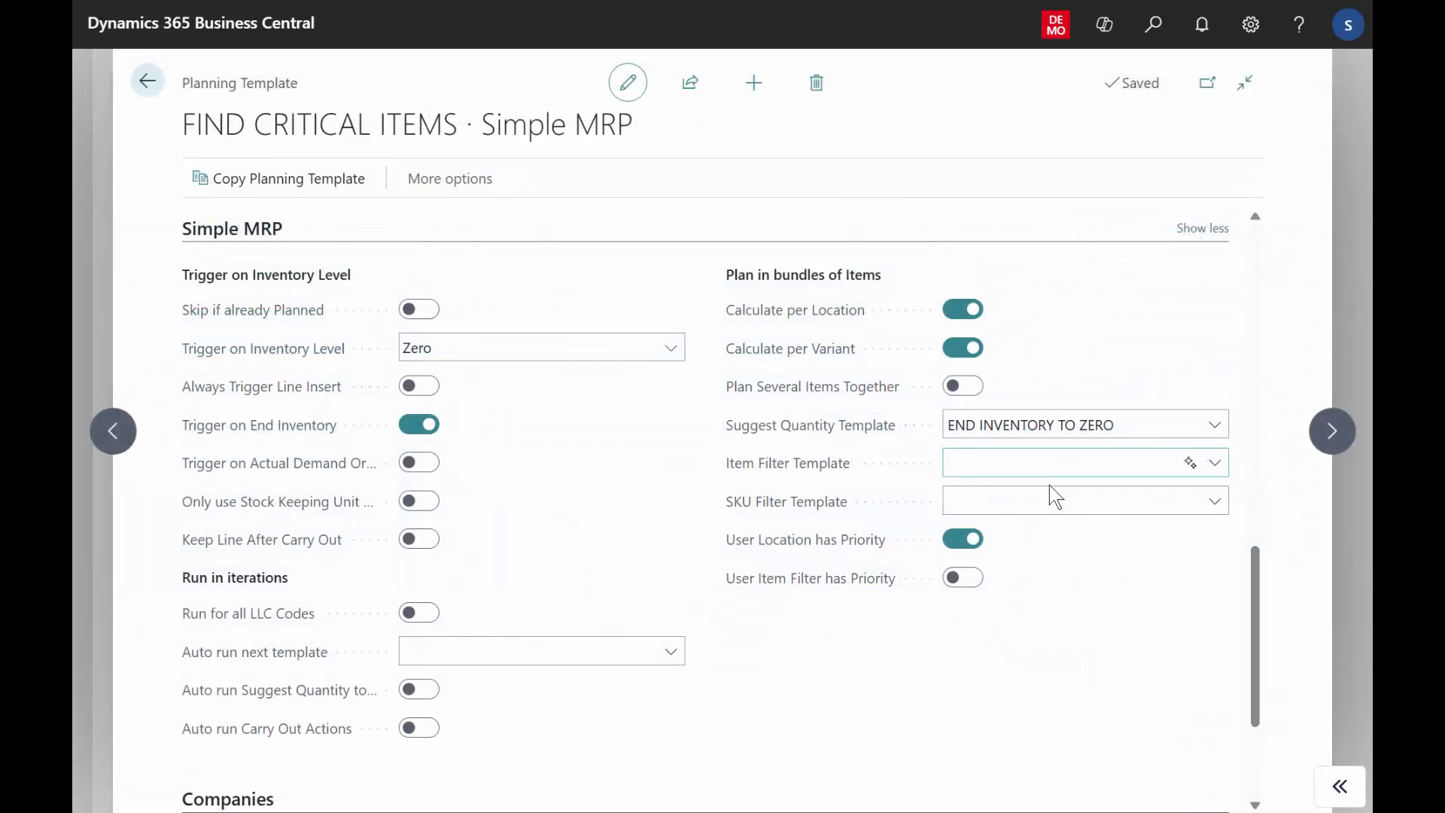
# Check the available SKU filter templates and the User Location and User Item Filter priority settings, and return to the planning templates list.
pyautogui.click(1044, 499)
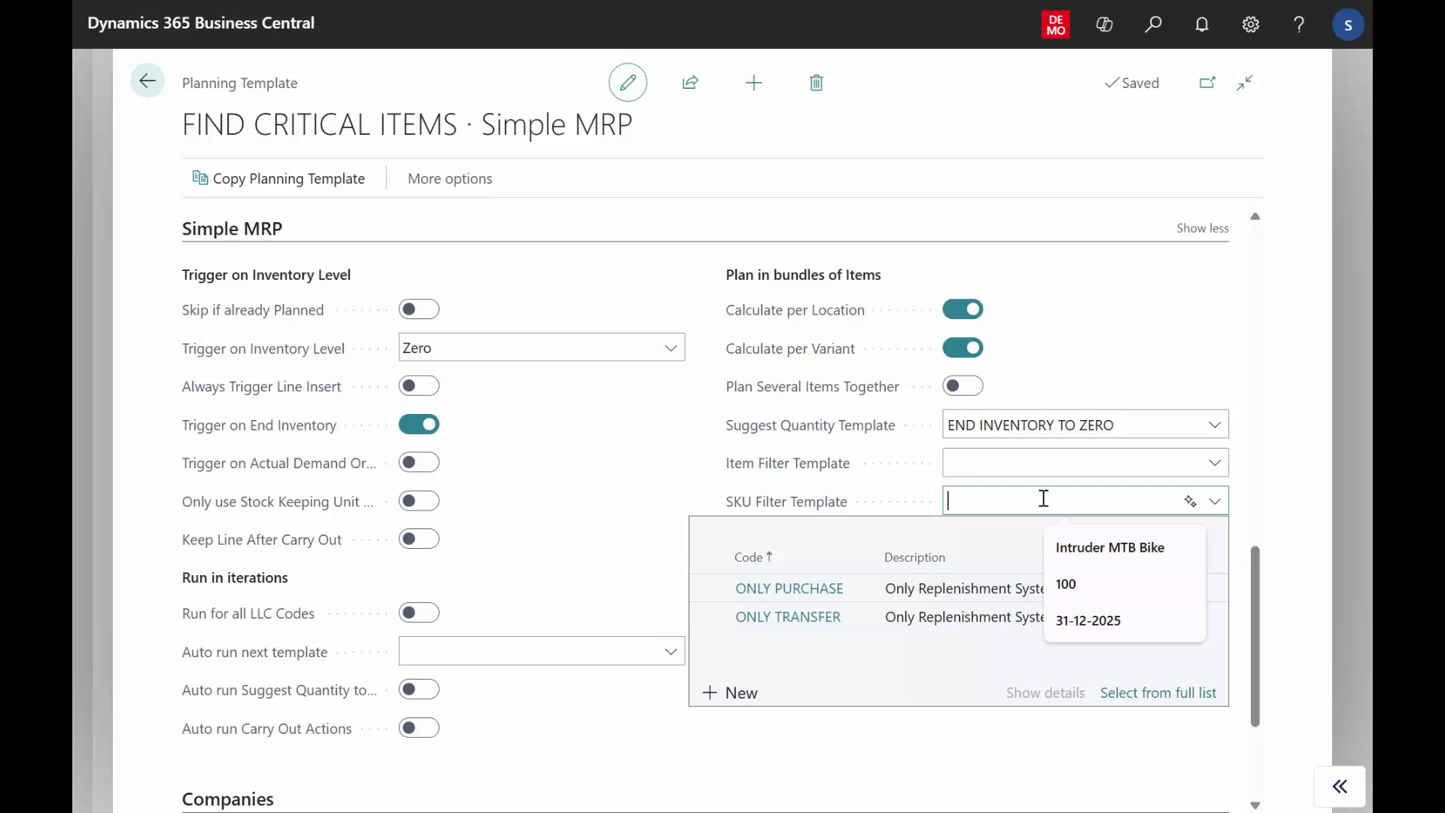
pyautogui.click(1075, 392)
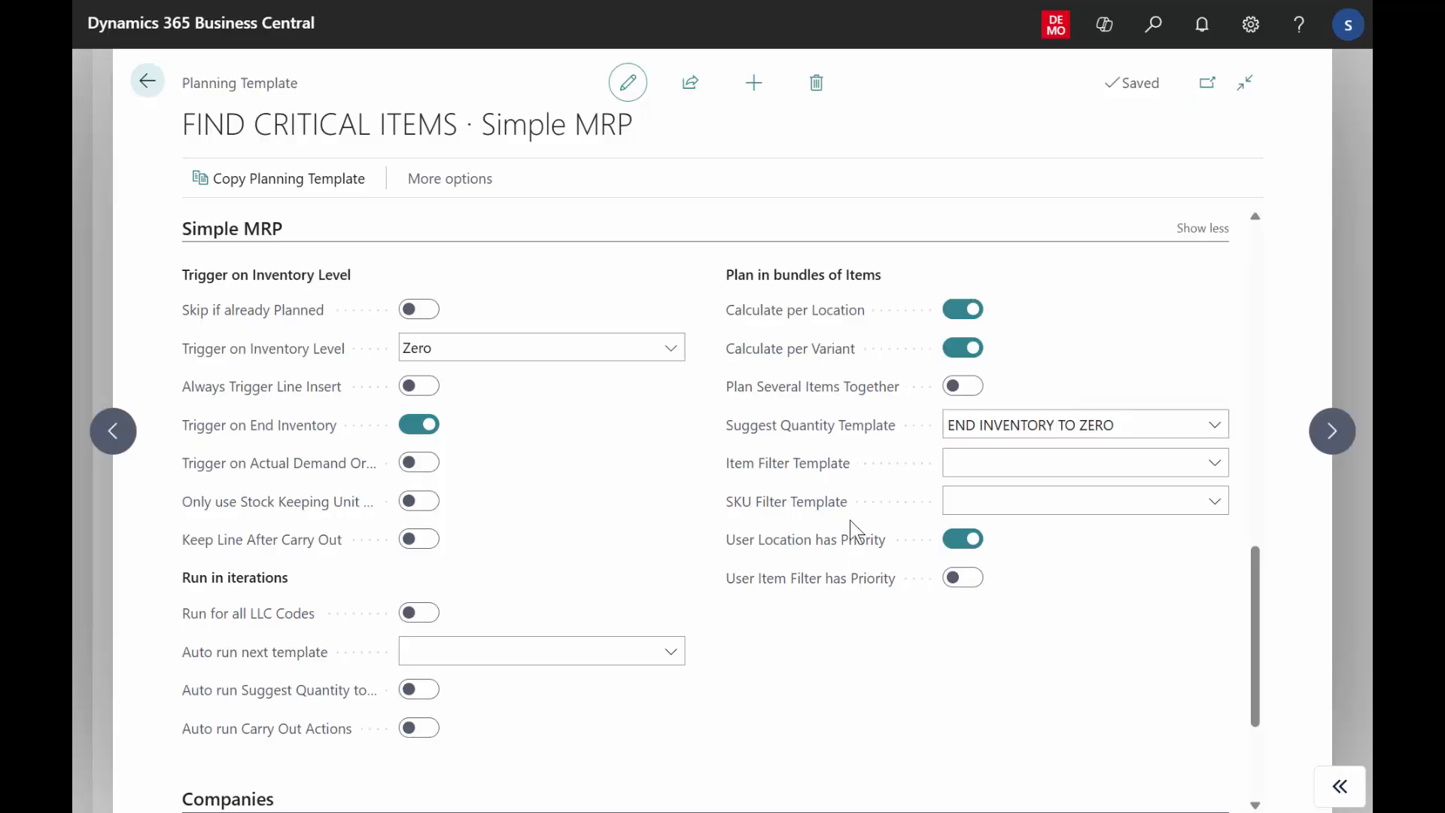
pyautogui.moveTo(834, 552)
pyautogui.moveTo(872, 584)
pyautogui.moveTo(835, 518)
pyautogui.click(149, 83)
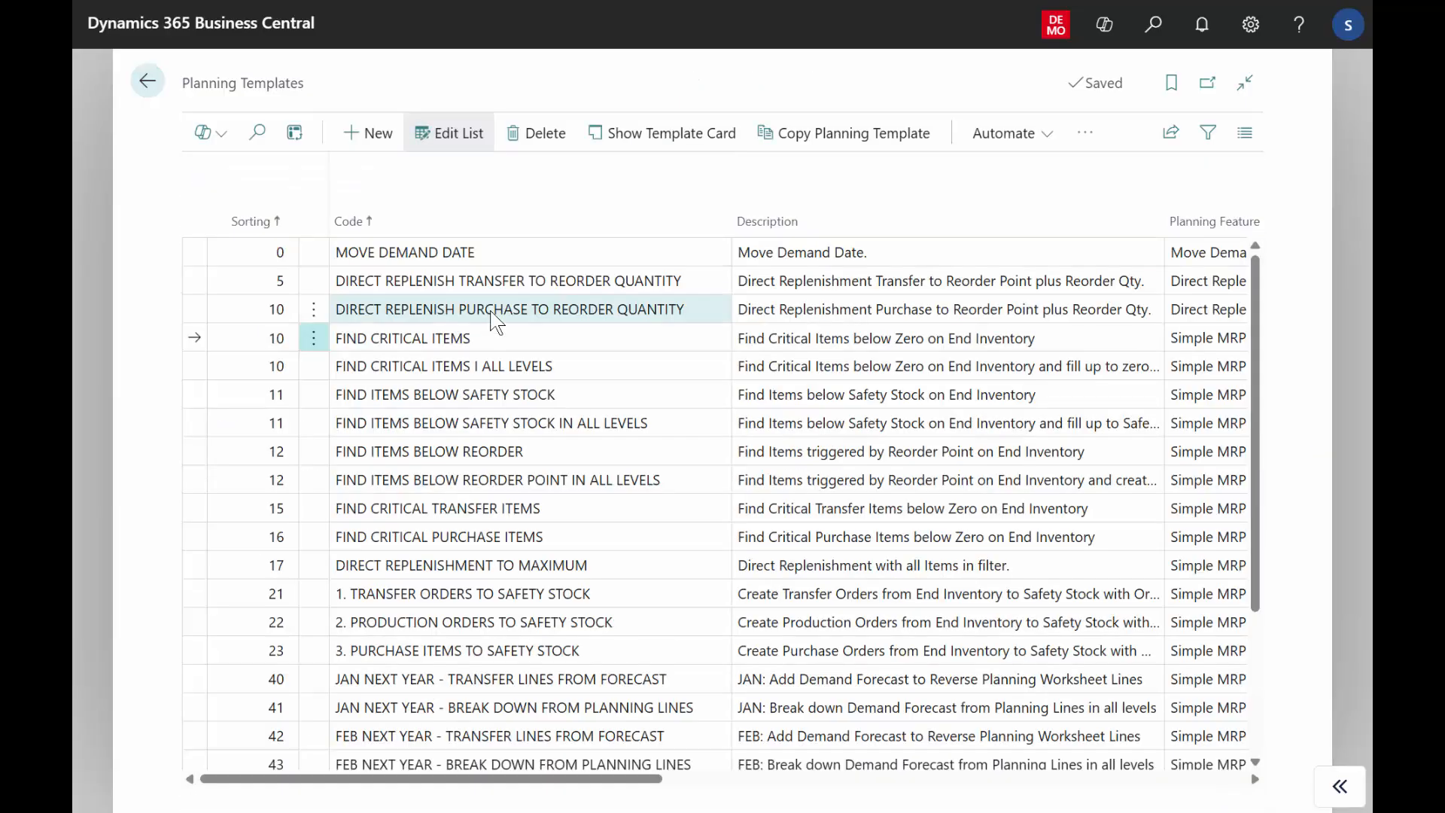
# Open the MOVE DEMAND DATE template card, examine its Move Demand Dates section including Shipment Date Buffer (Days), and return to the list.
pyautogui.click(908, 255)
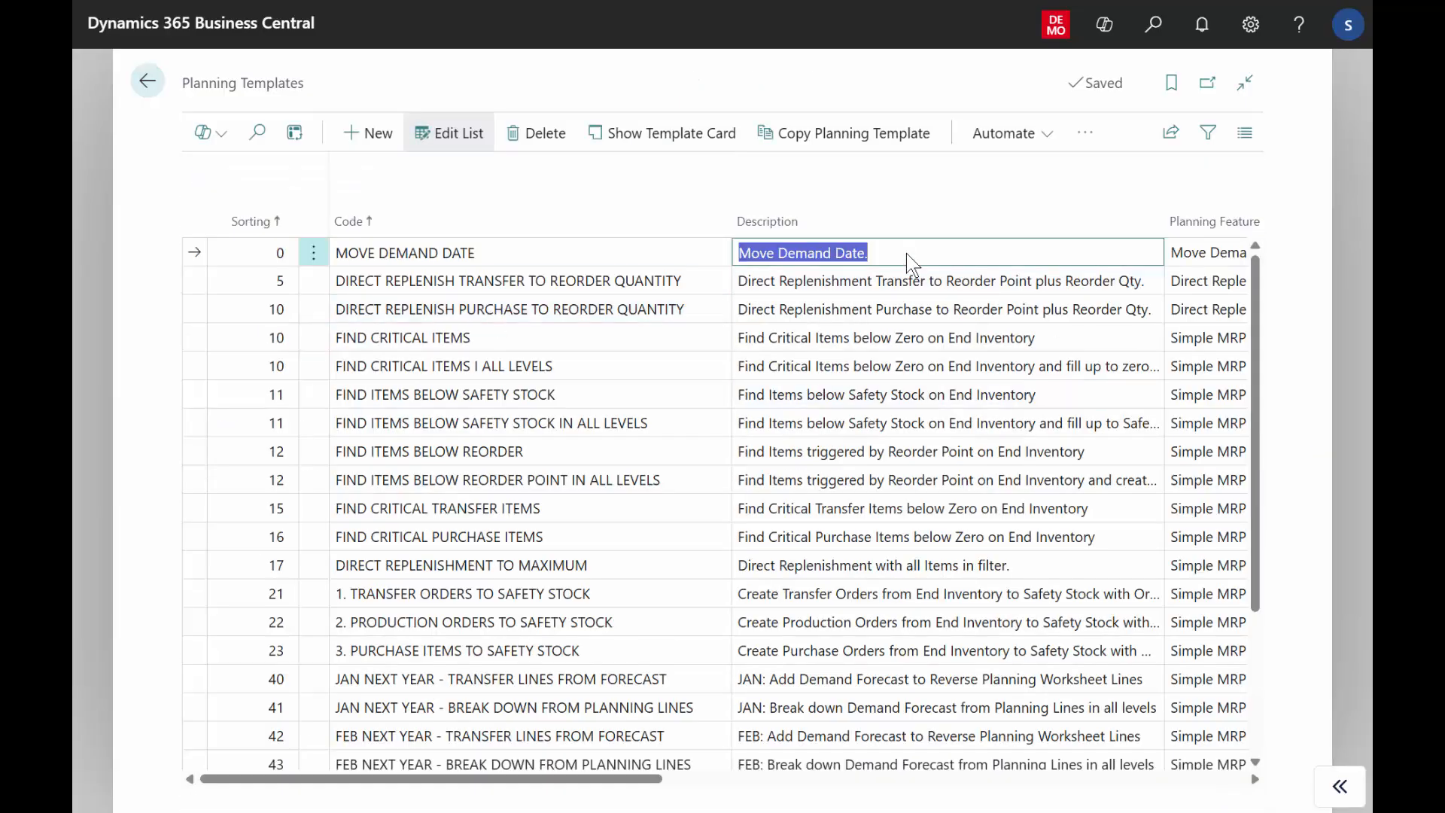
pyautogui.click(683, 150)
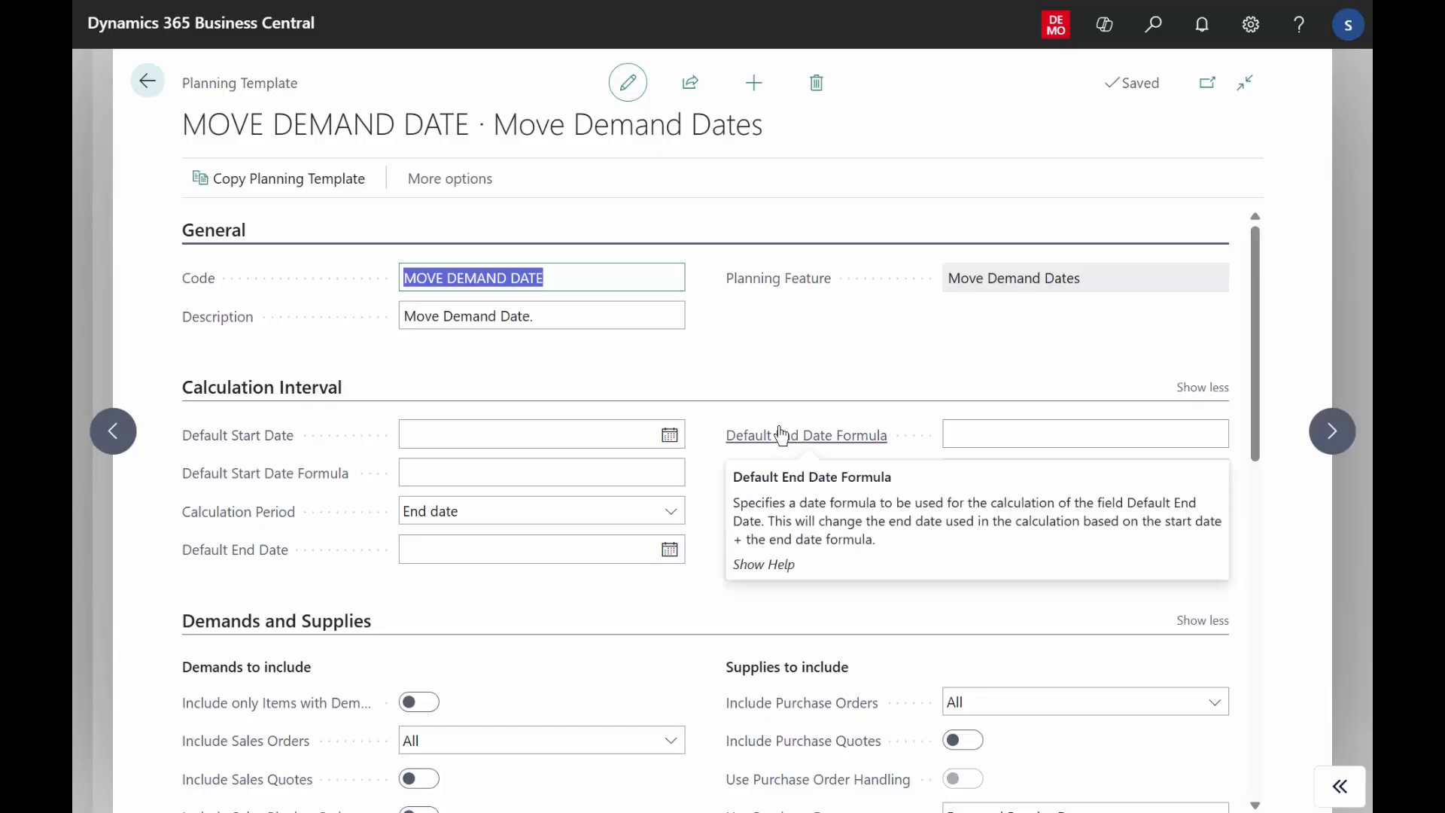
pyautogui.moveTo(1265, 313); pyautogui.dragTo(1284, 597)
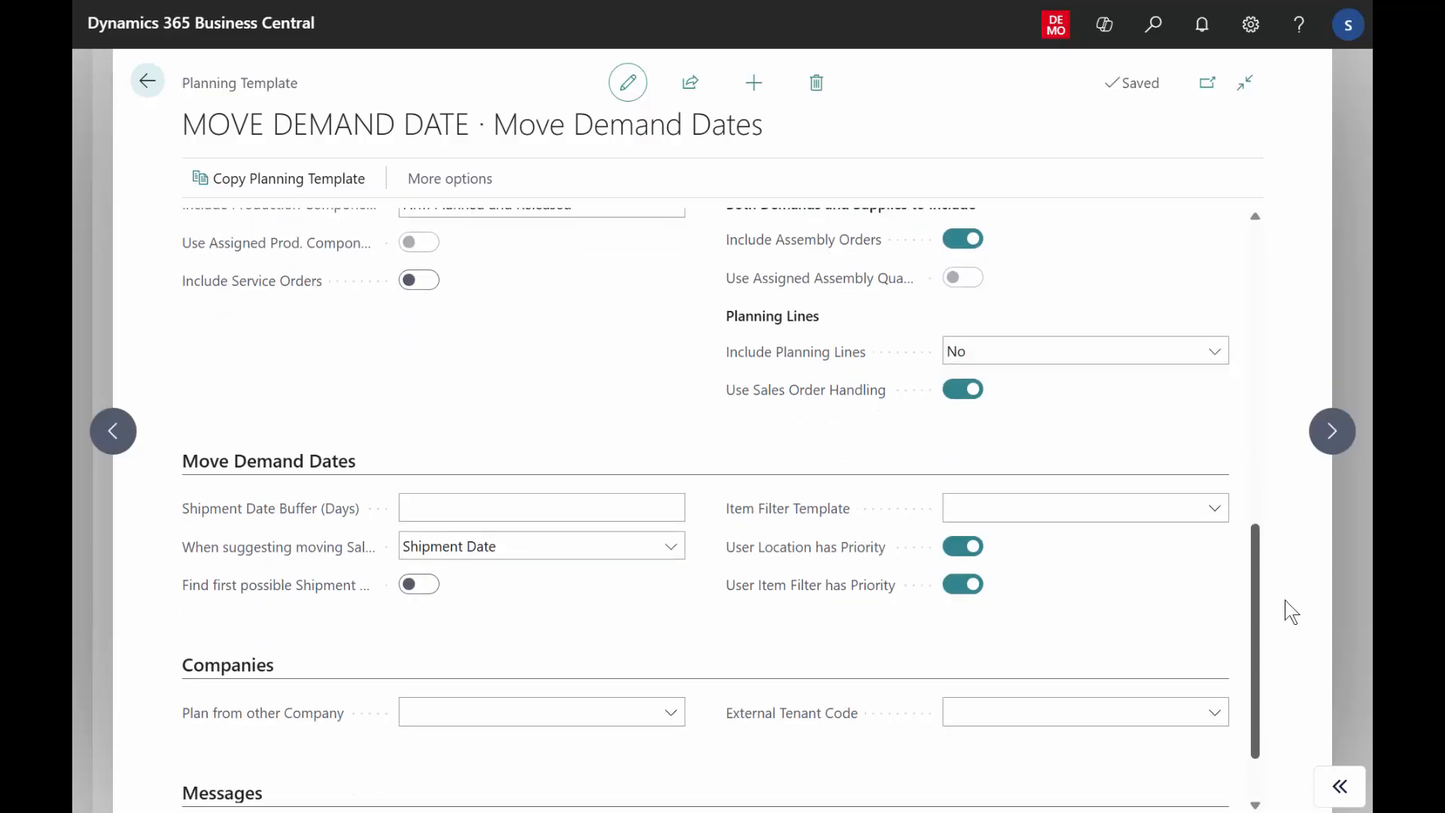
pyautogui.click(248, 463)
pyautogui.click(266, 503)
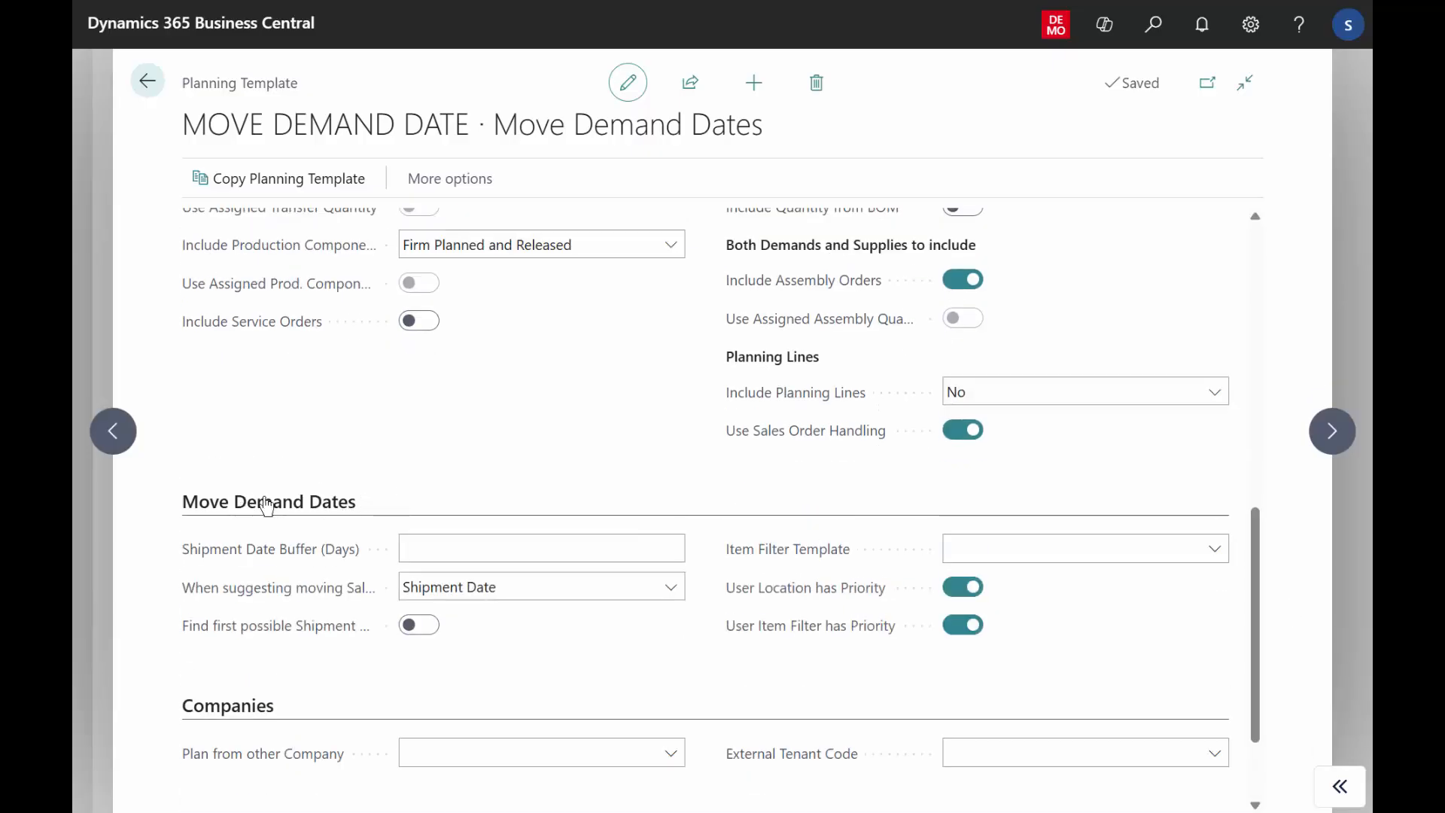
pyautogui.click(294, 562)
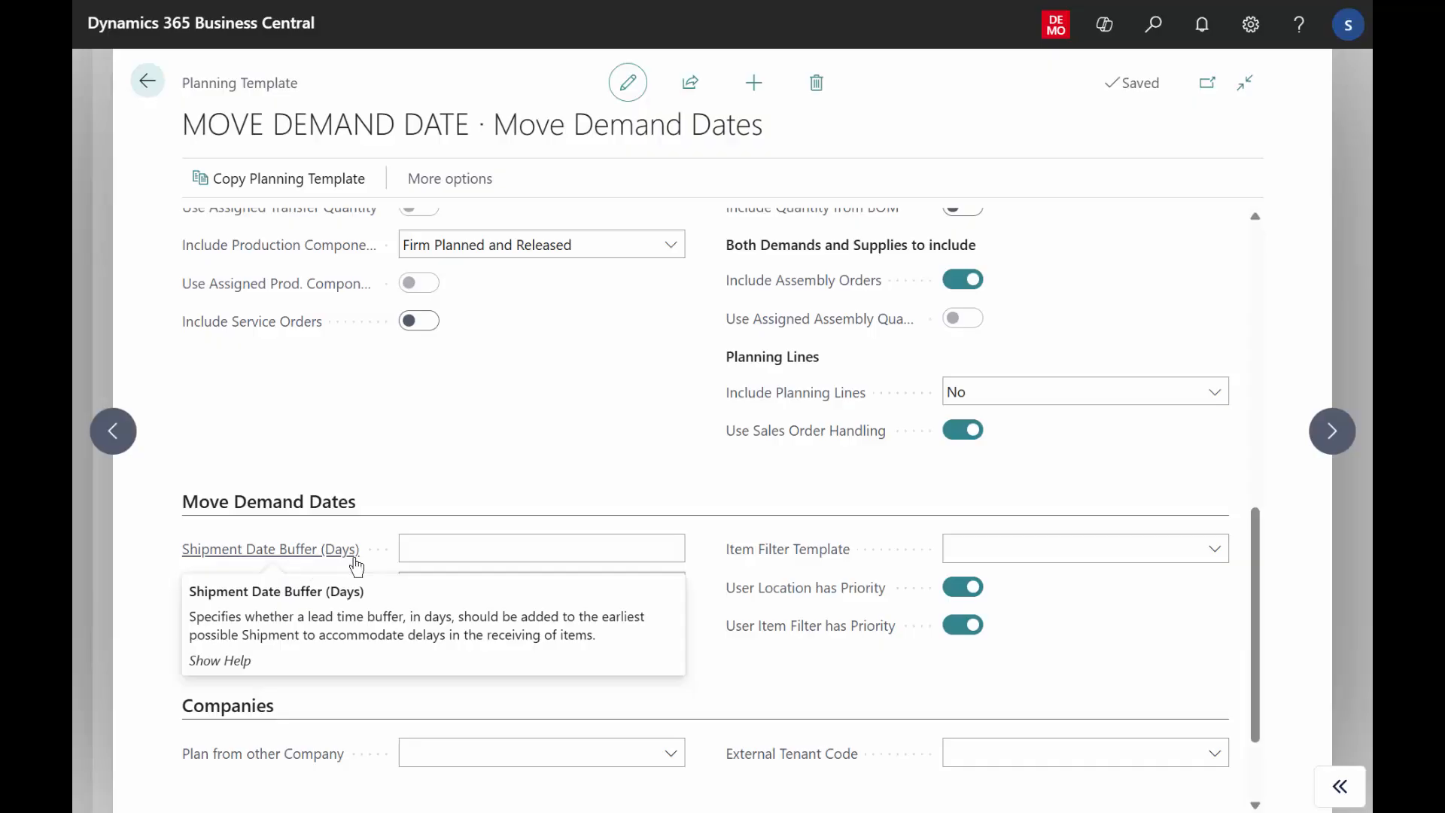
pyautogui.click(420, 547)
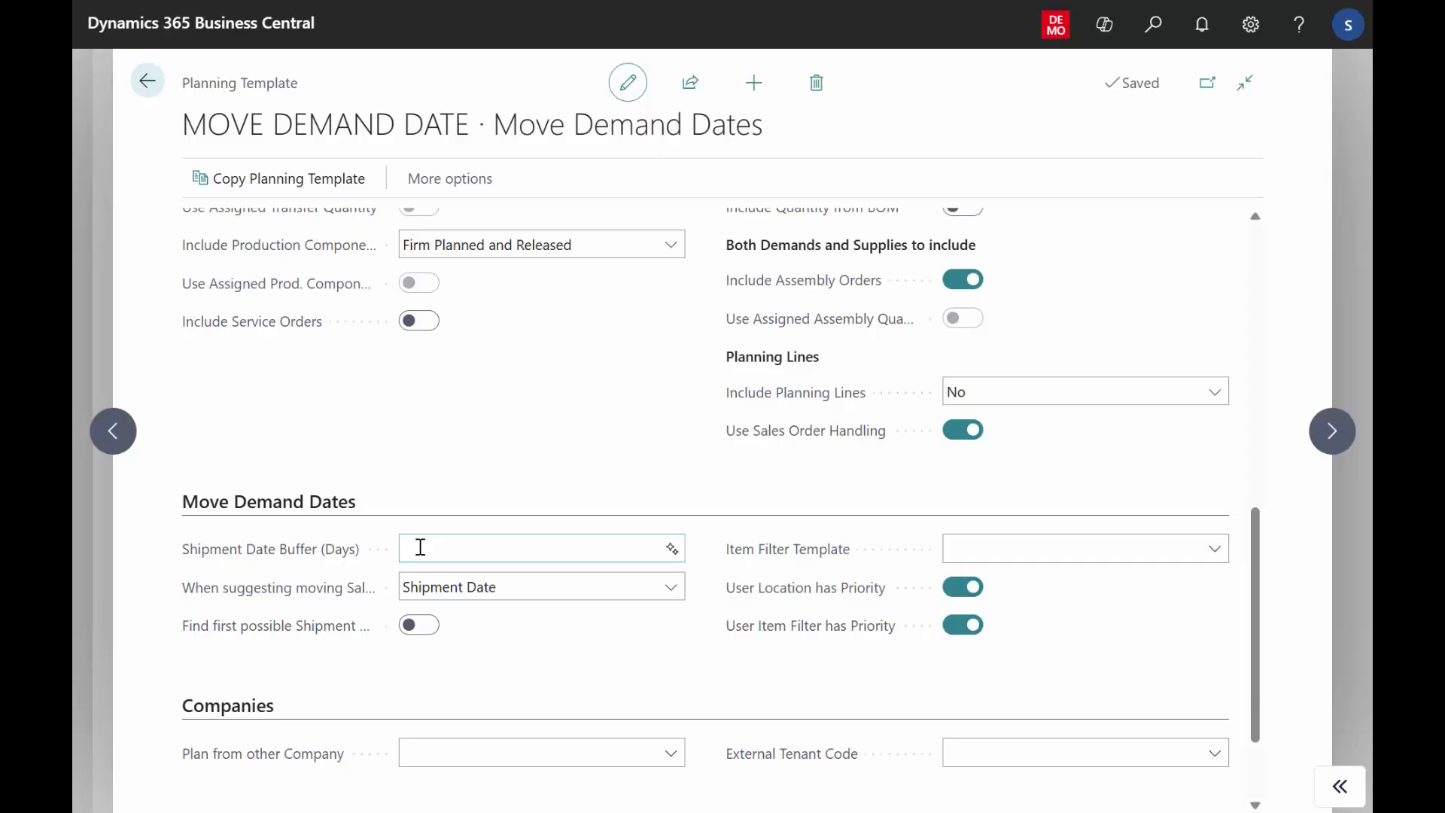
pyautogui.click(148, 84)
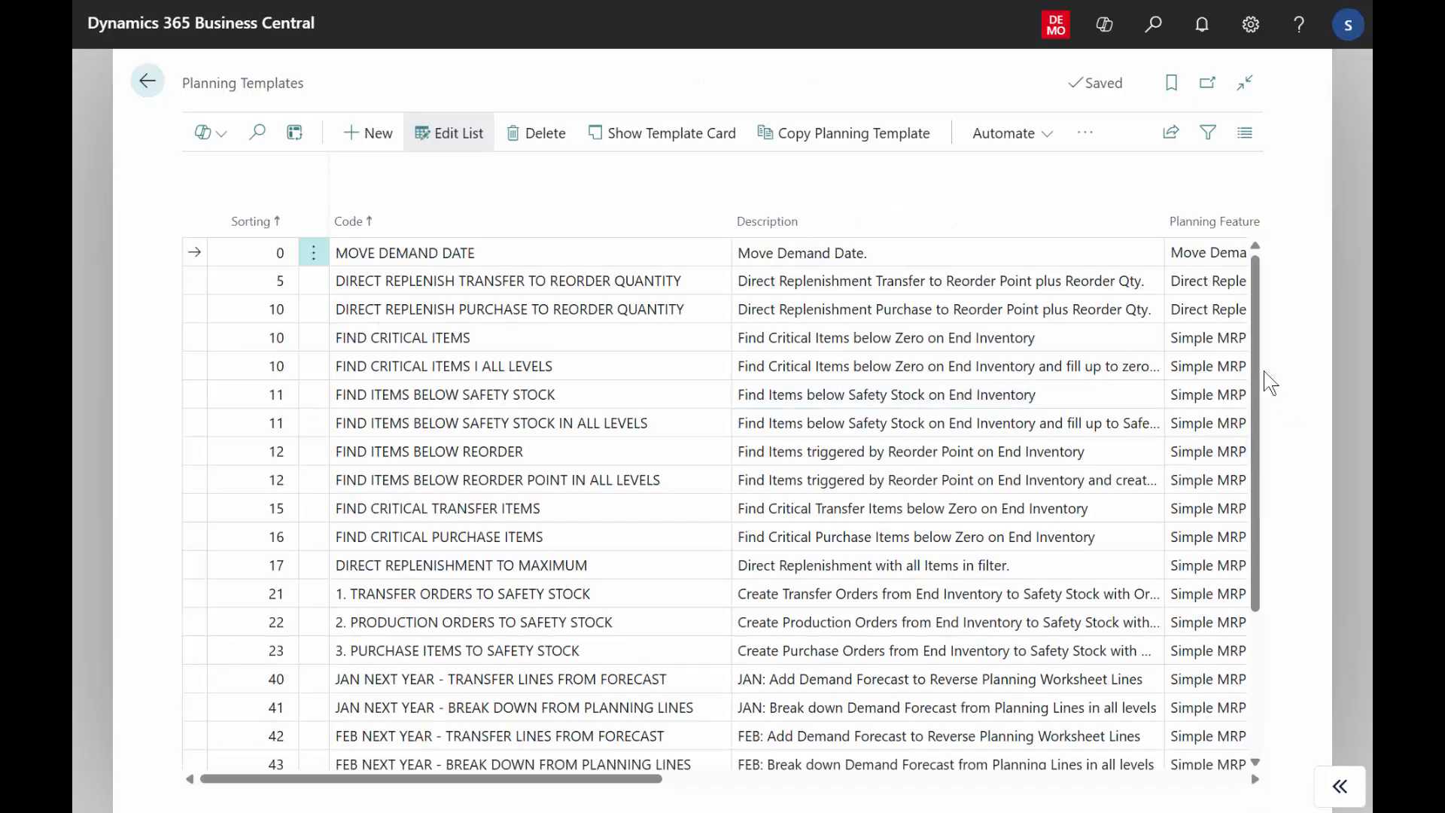
# Open the DIRECT REPLENISH PURCHASE TO REORDER QUANTITY template card, review its trigger, iteration and bundle settings, and return to the list.
pyautogui.click(1125, 307)
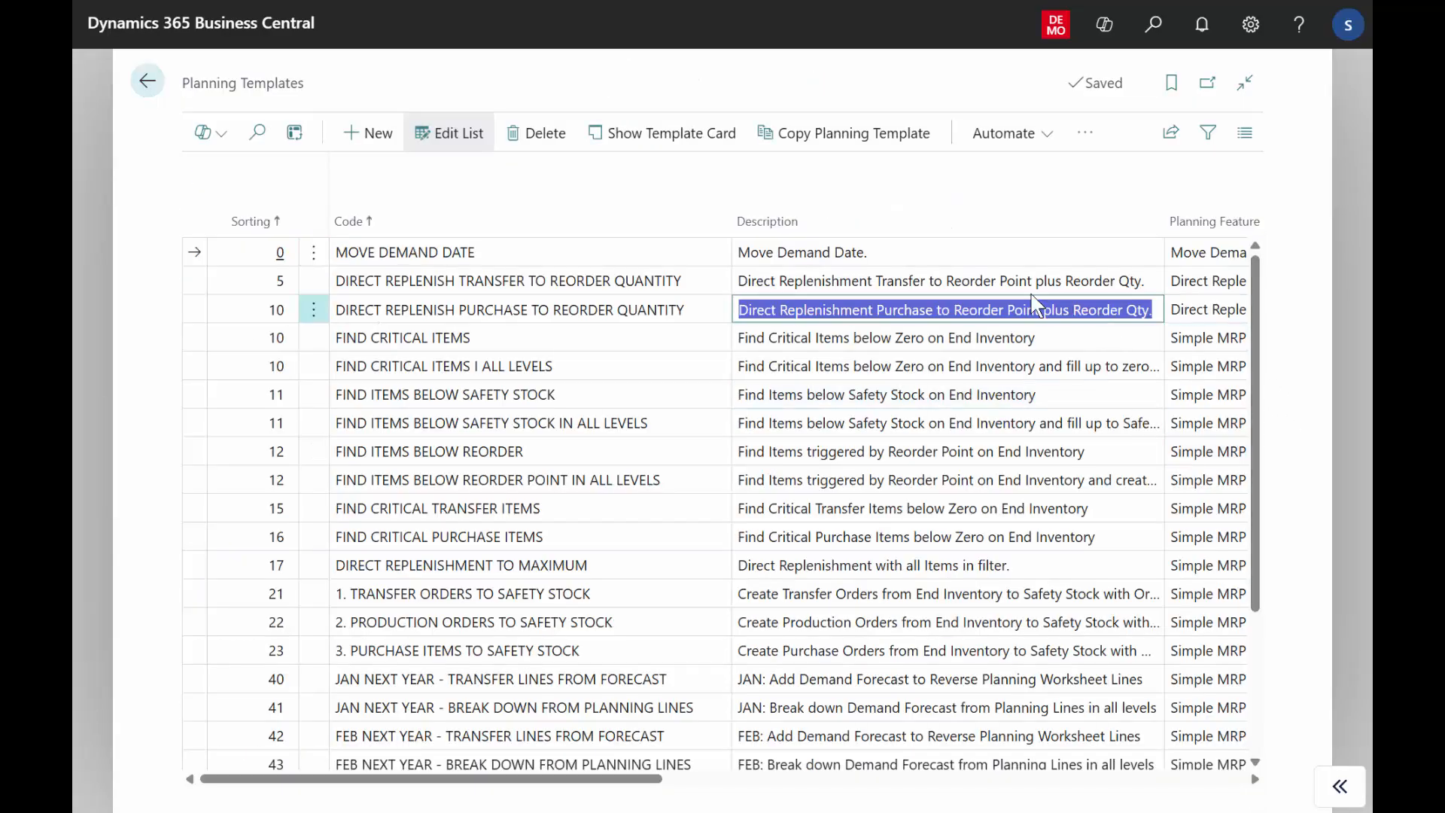
pyautogui.click(675, 133)
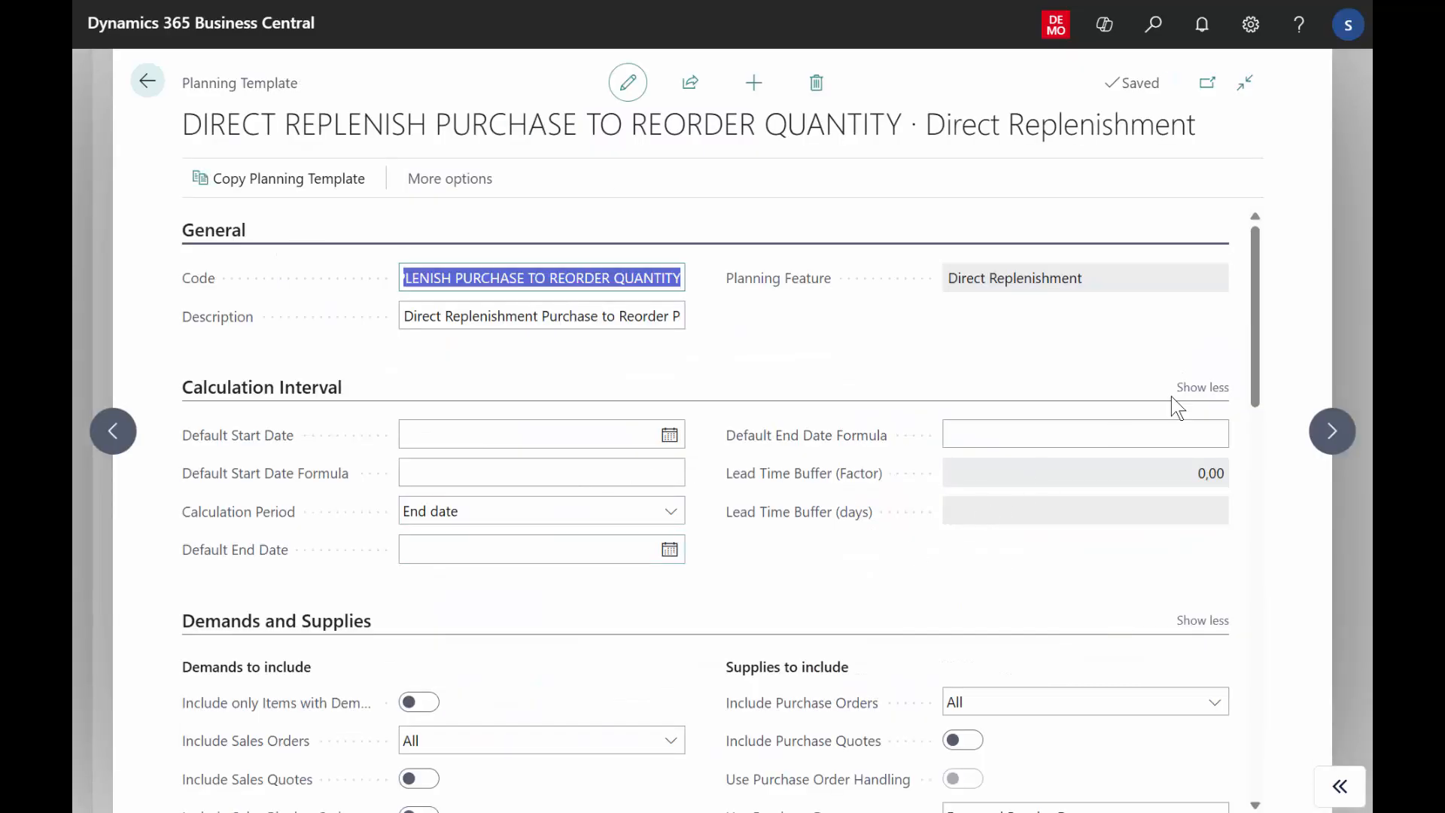
pyautogui.moveTo(1263, 329); pyautogui.dragTo(1282, 674)
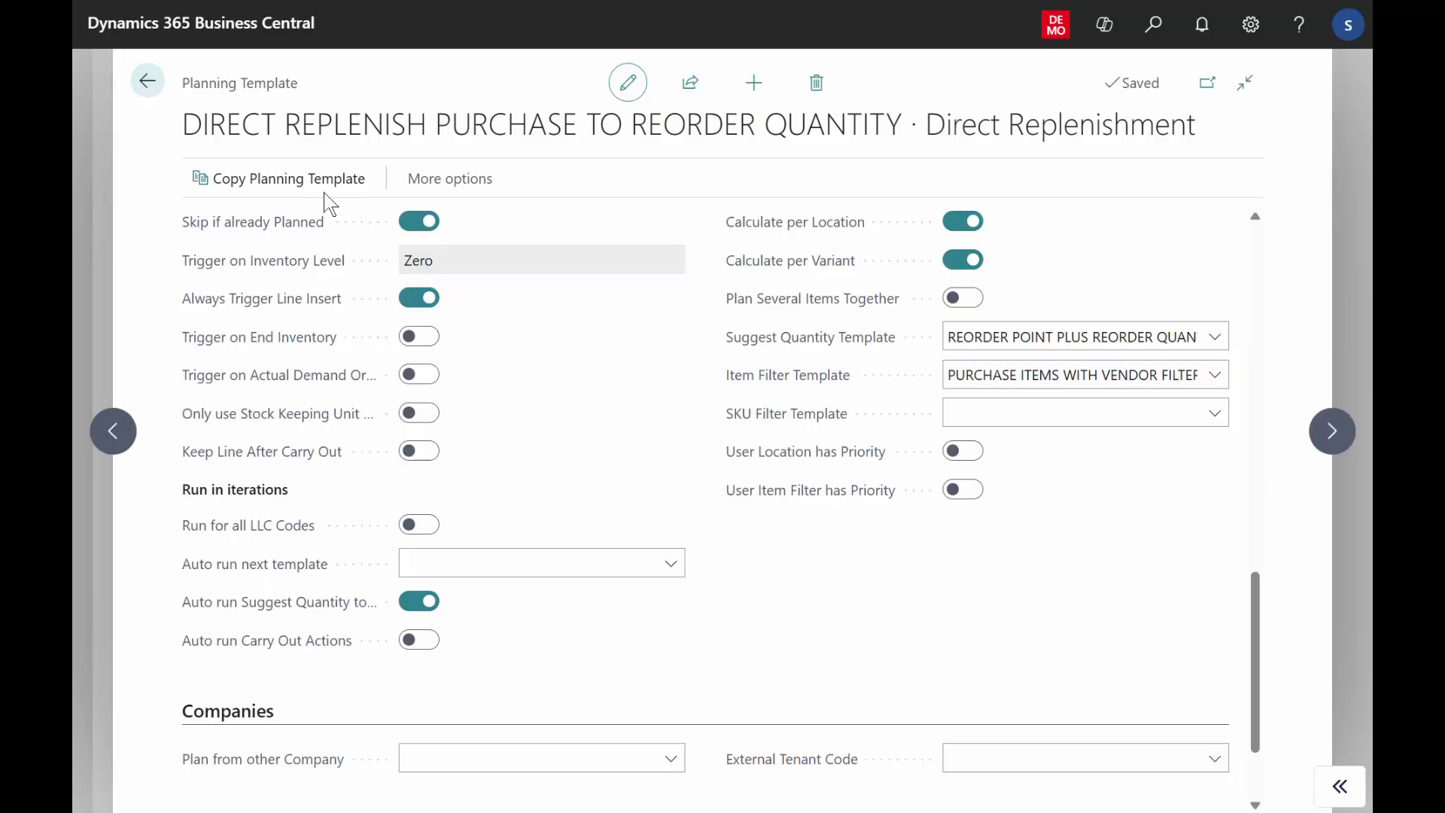
pyautogui.click(148, 82)
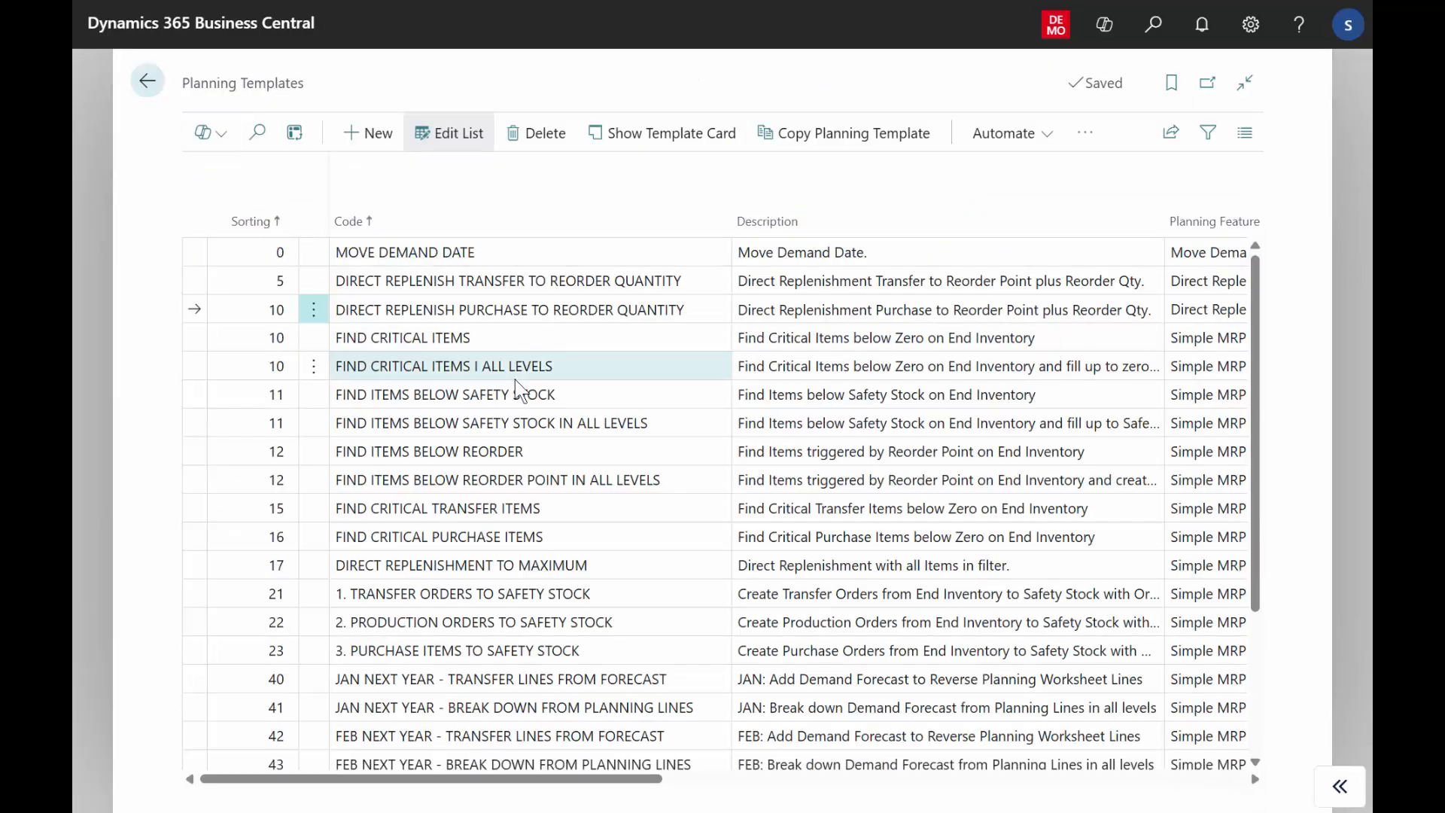
# Leave the planning templates, search for "plan user setup" and open the Planning User Setup page.
pyautogui.click(148, 83)
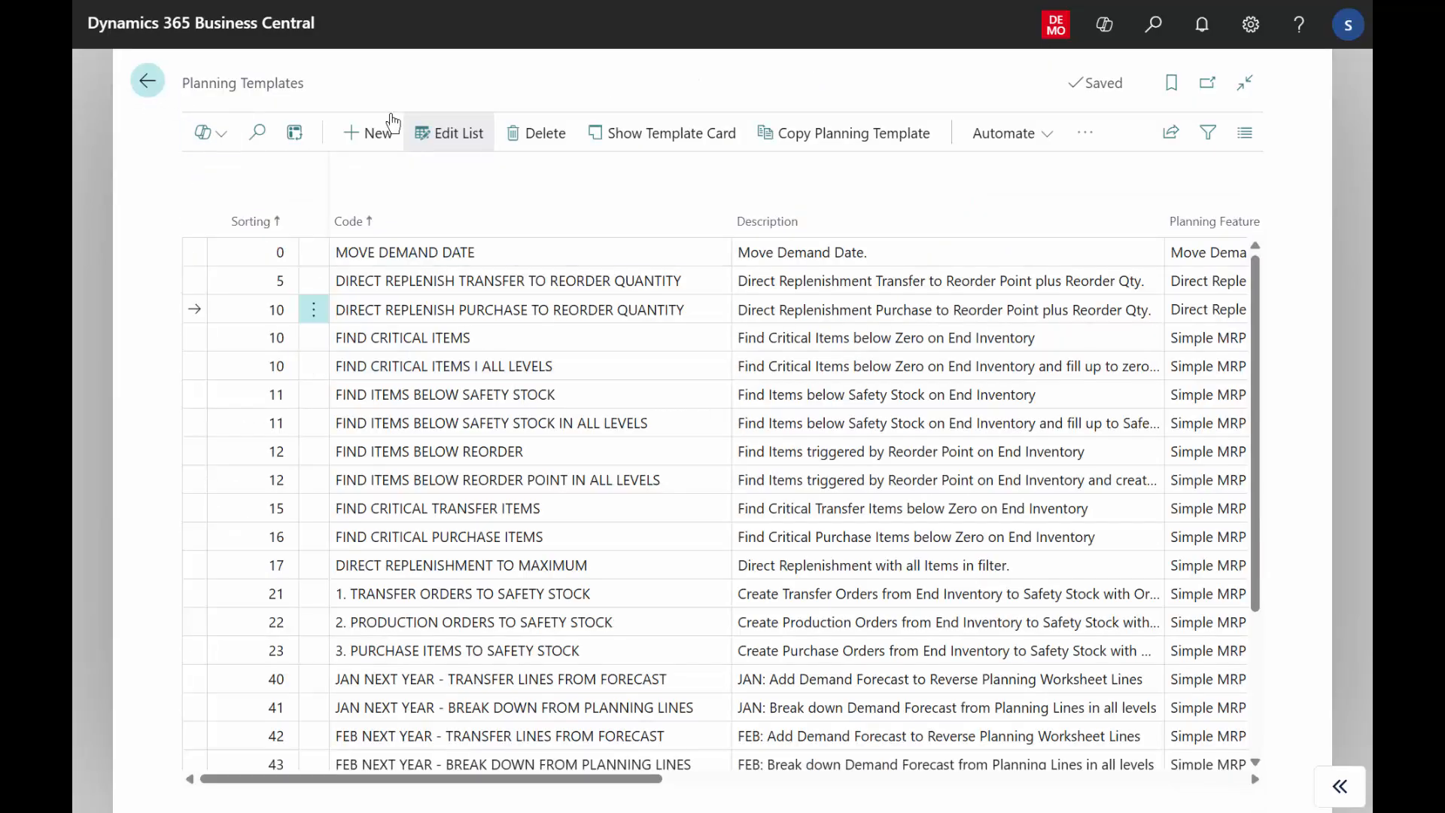
pyautogui.click(1168, 42)
pyautogui.write('p')
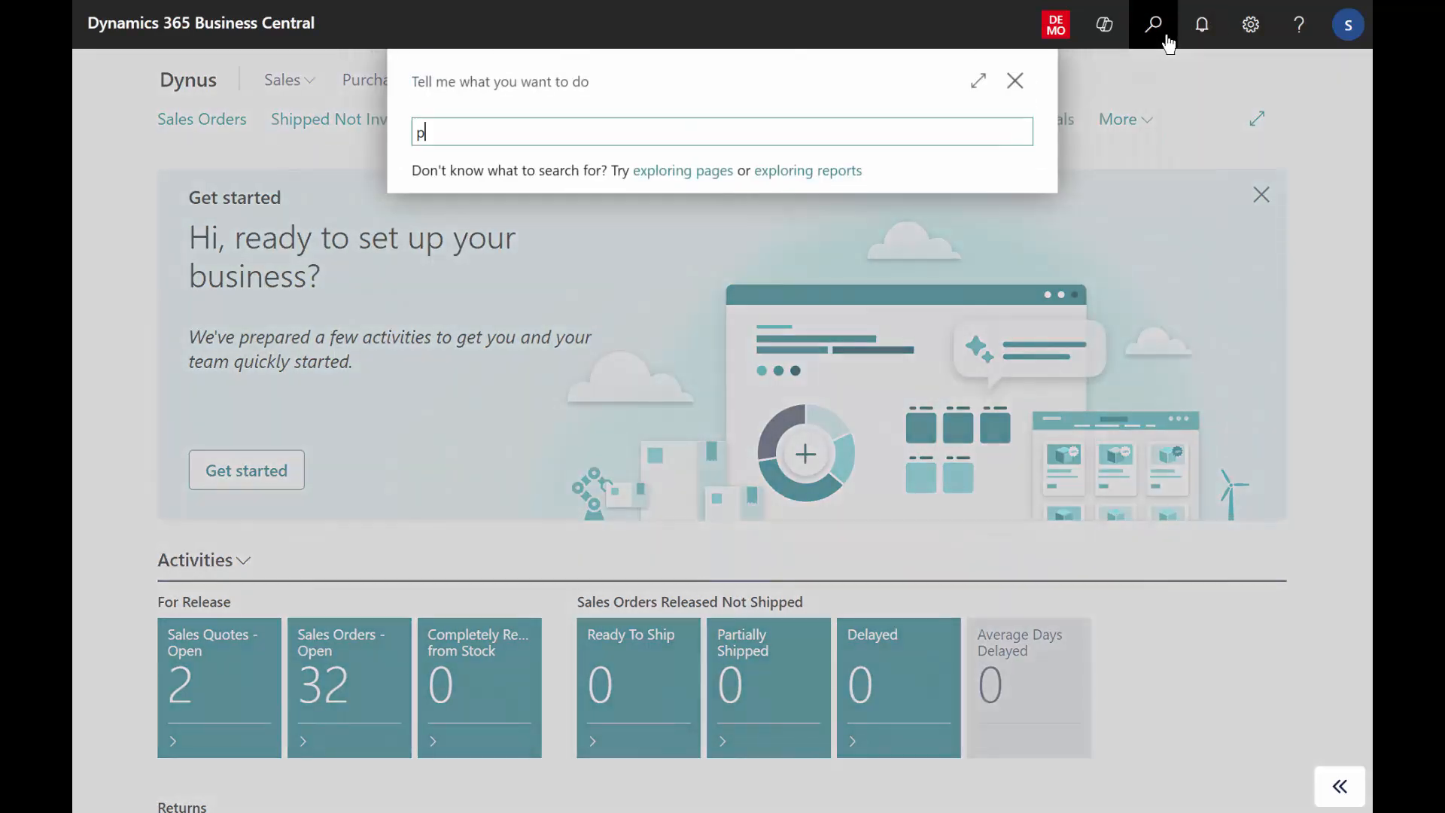
pyautogui.write('lan user setup')
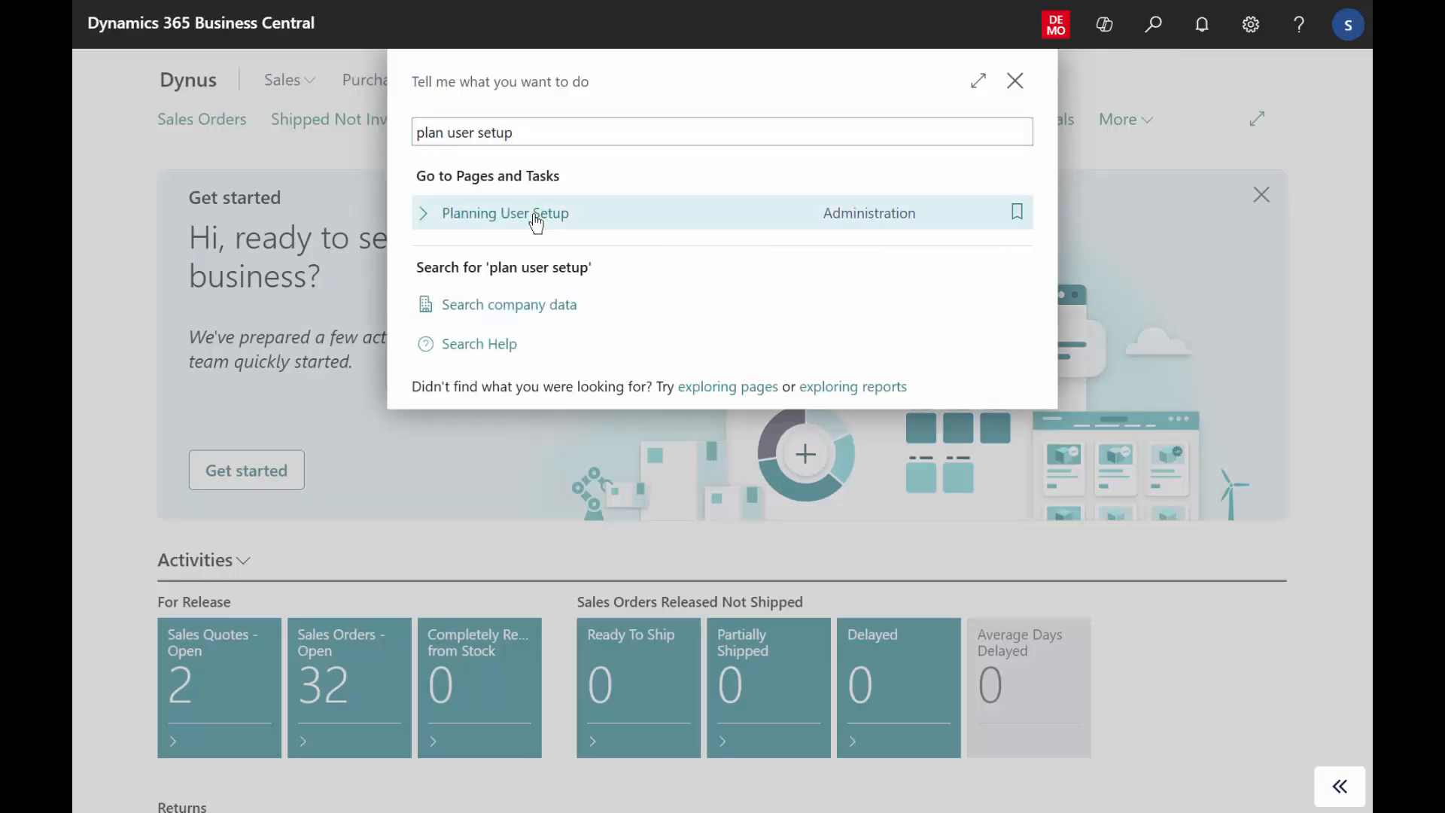
pyautogui.click(536, 217)
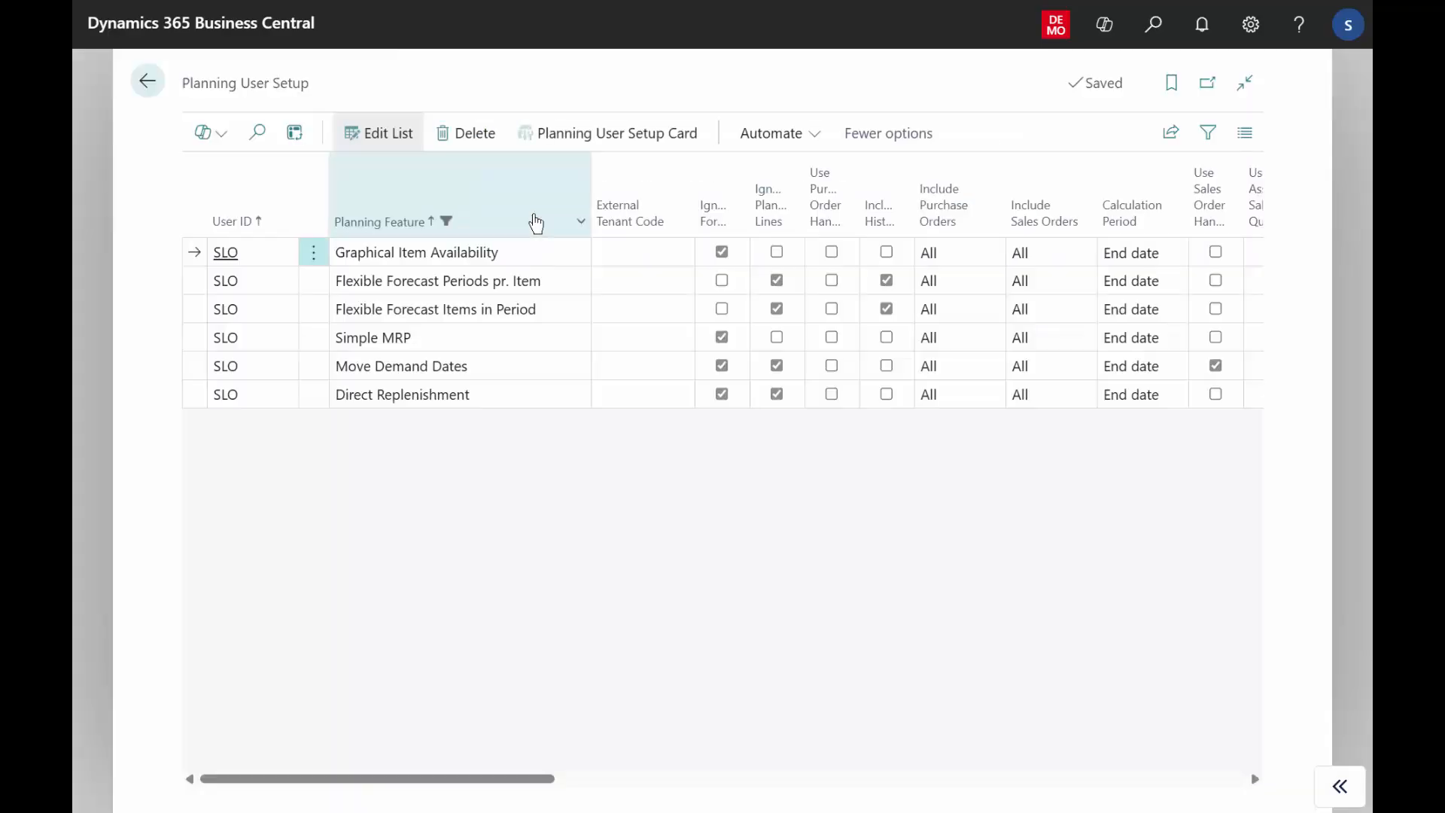
# Open the Simple MRP user setup card and review its Simple MRP, Calculation Interval and Demands and Supplies sections.
pyautogui.click(477, 342)
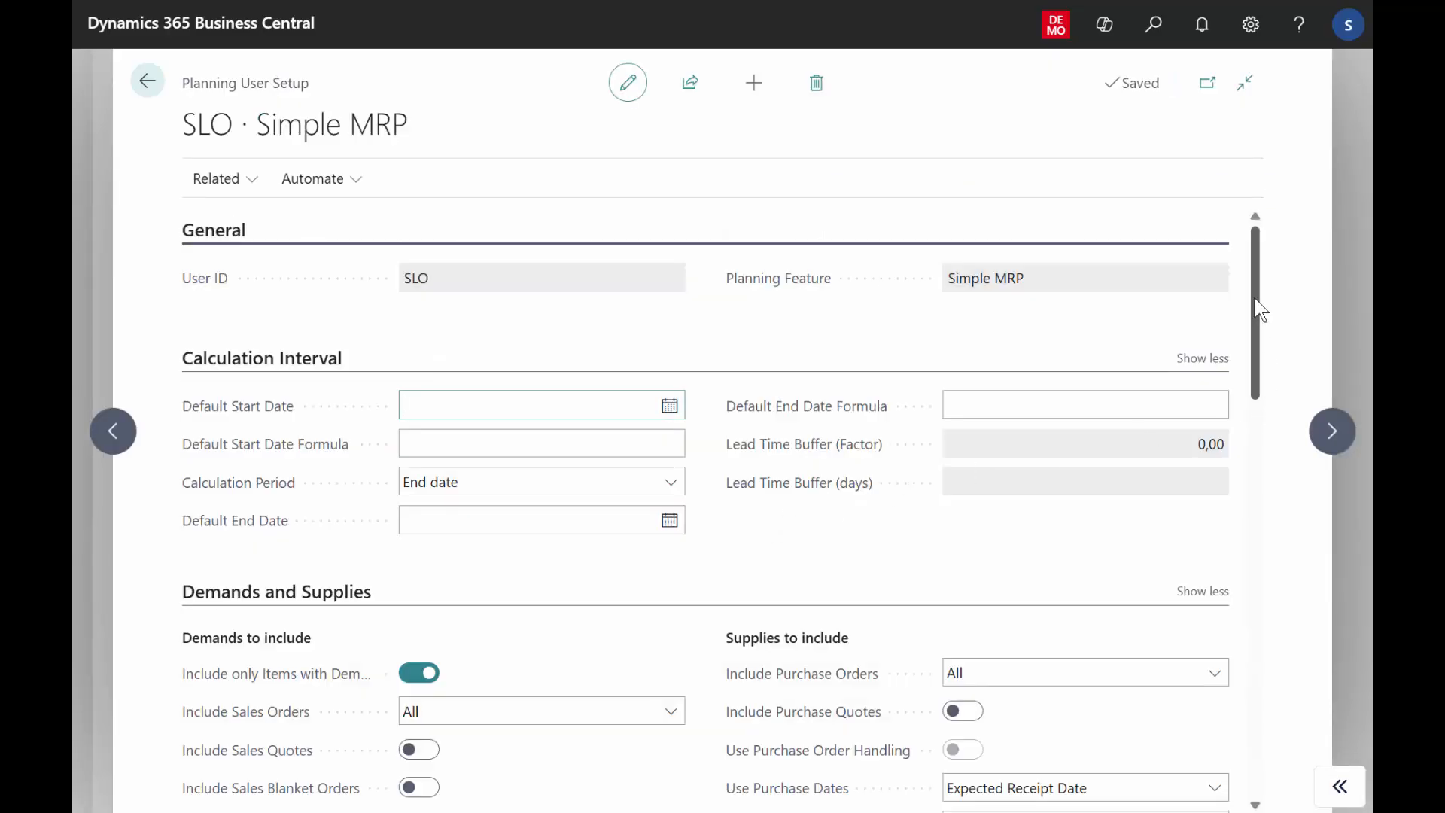
pyautogui.moveTo(1255, 301); pyautogui.dragTo(1282, 655)
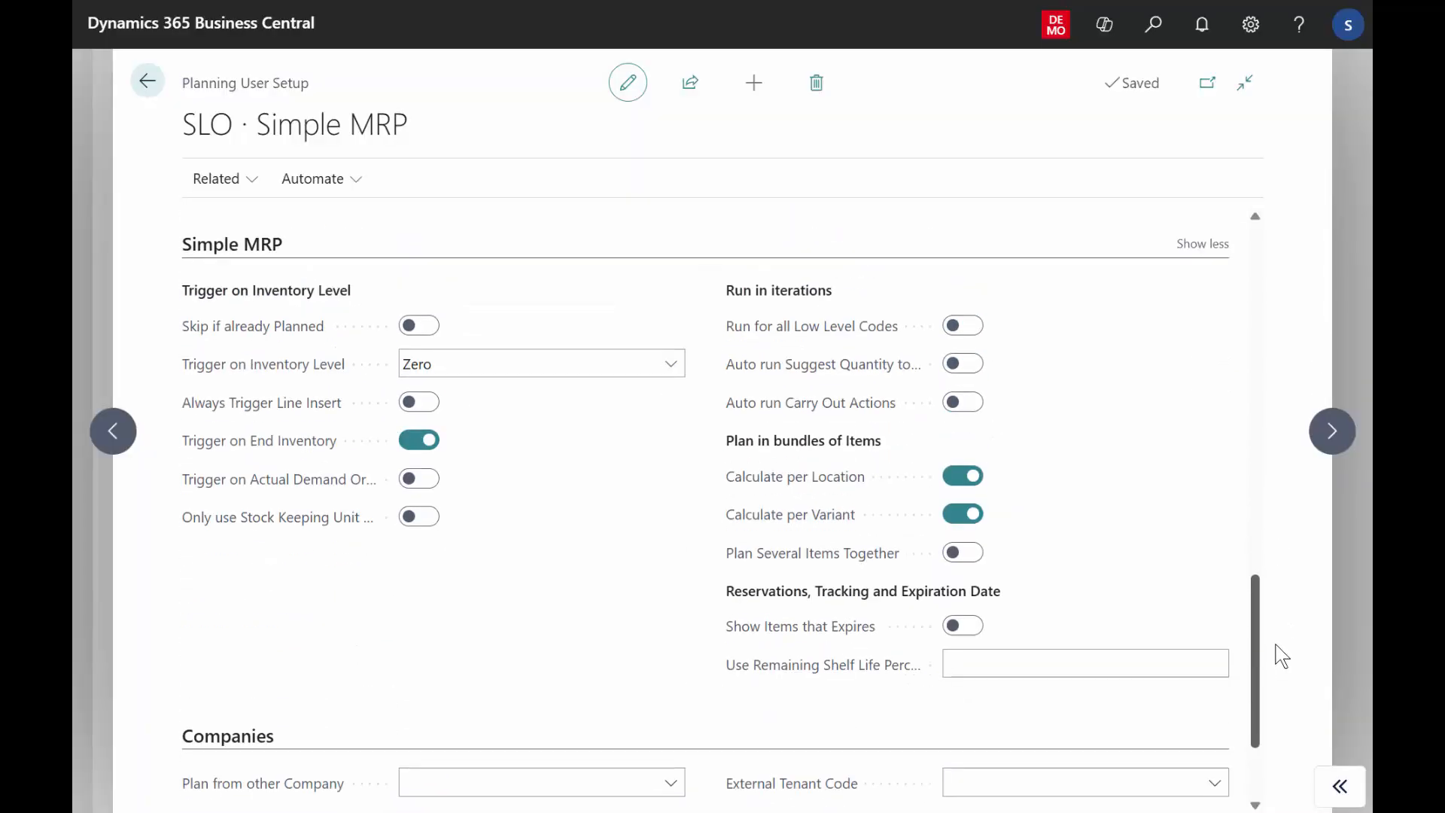
pyautogui.moveTo(1262, 588); pyautogui.dragTo(1238, 330)
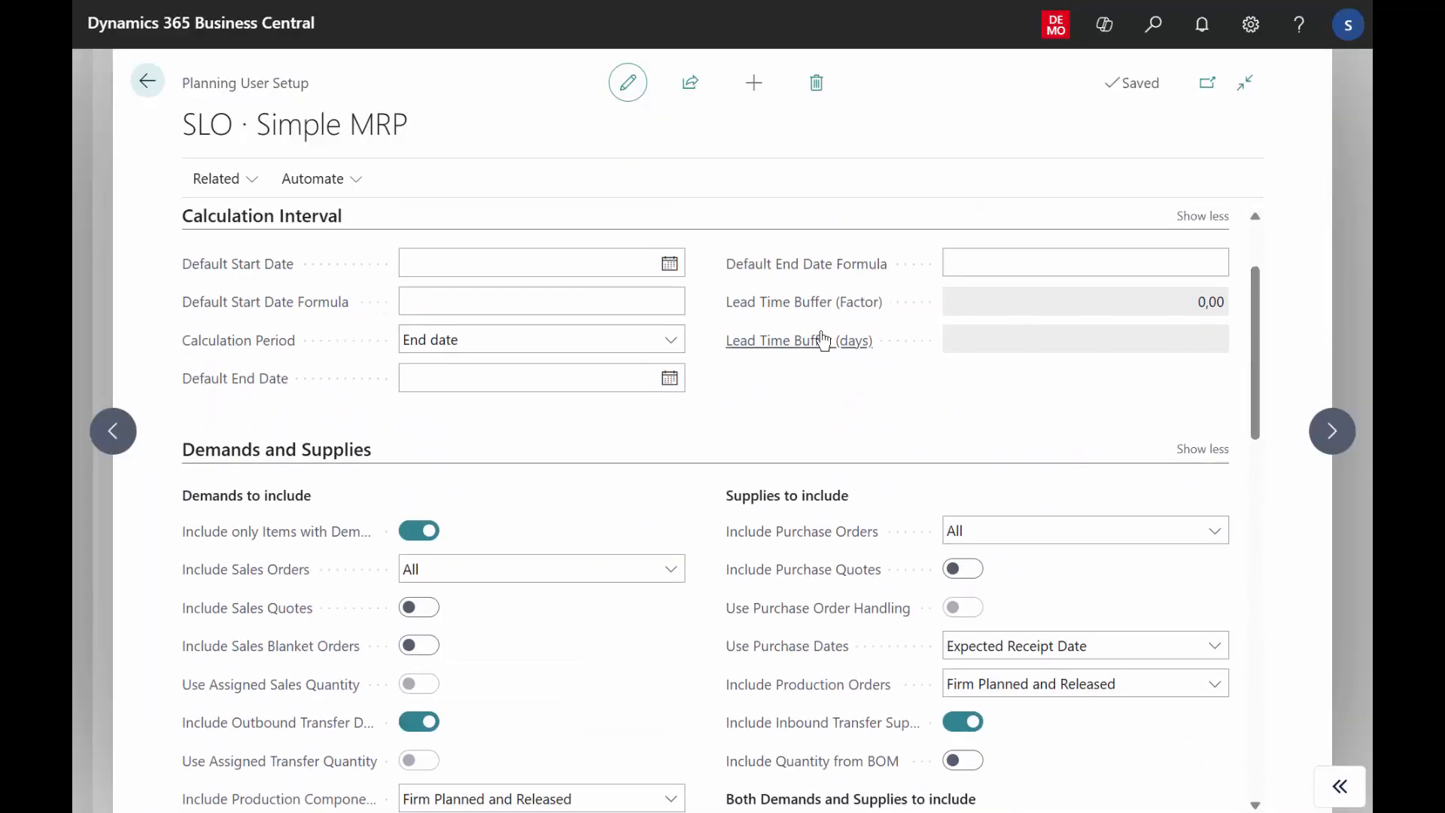